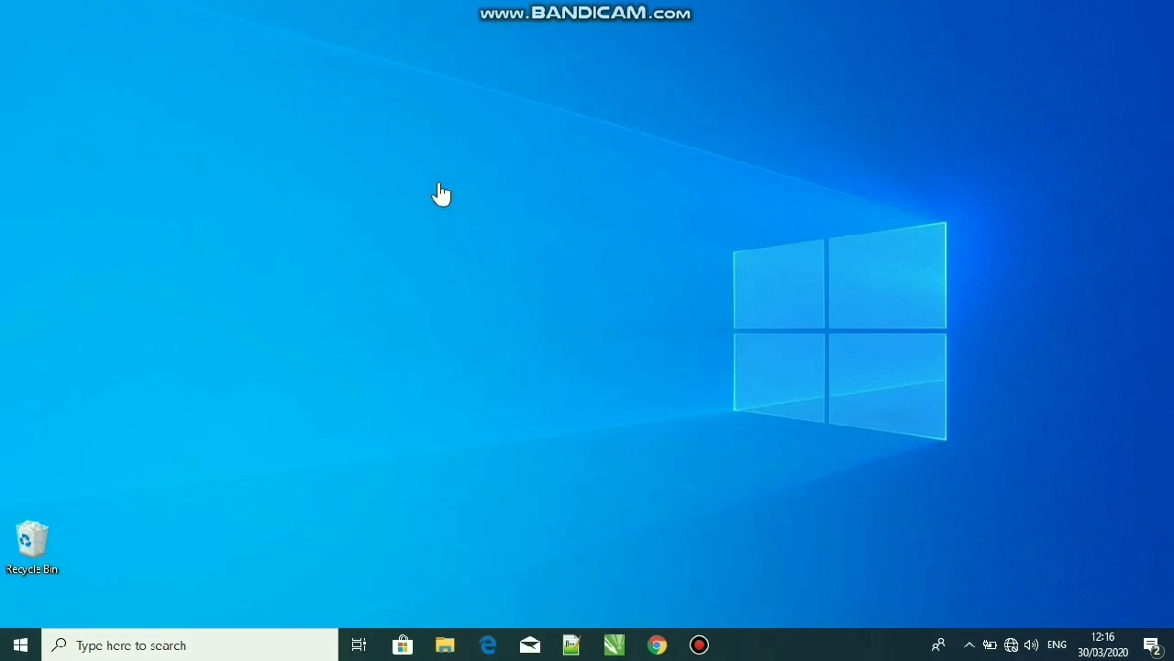
# Open pgAdmin 4 and expand the Servers tree to show its databases
pyautogui.click(227, 647)
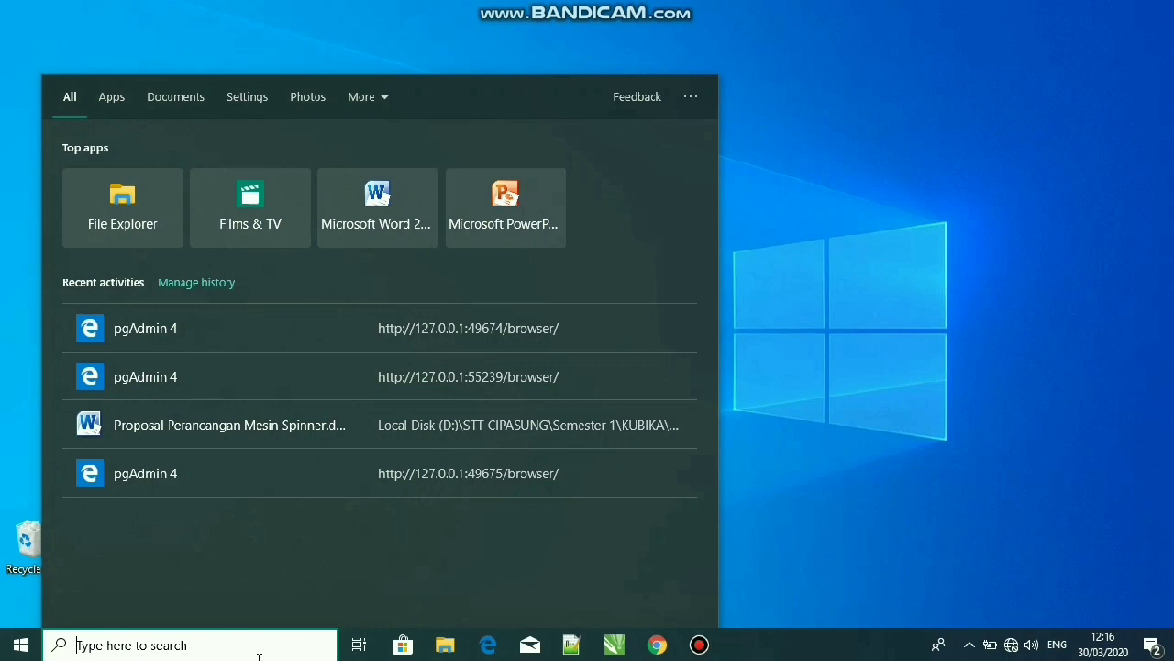
pyautogui.write('pg')
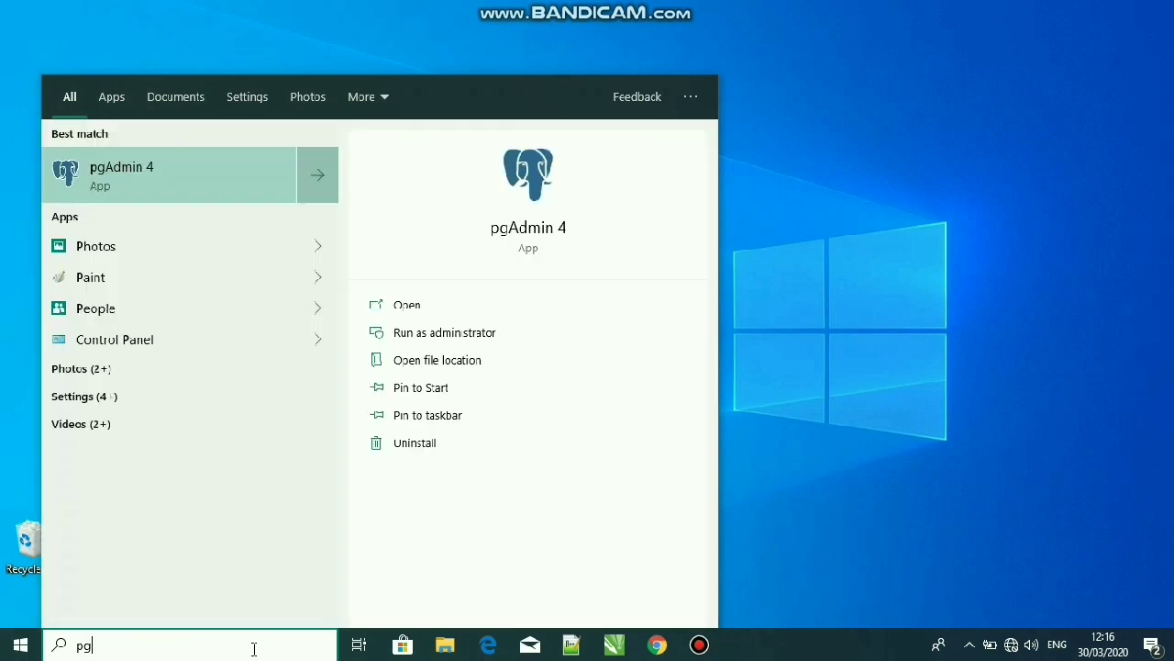
pyautogui.press('Return')
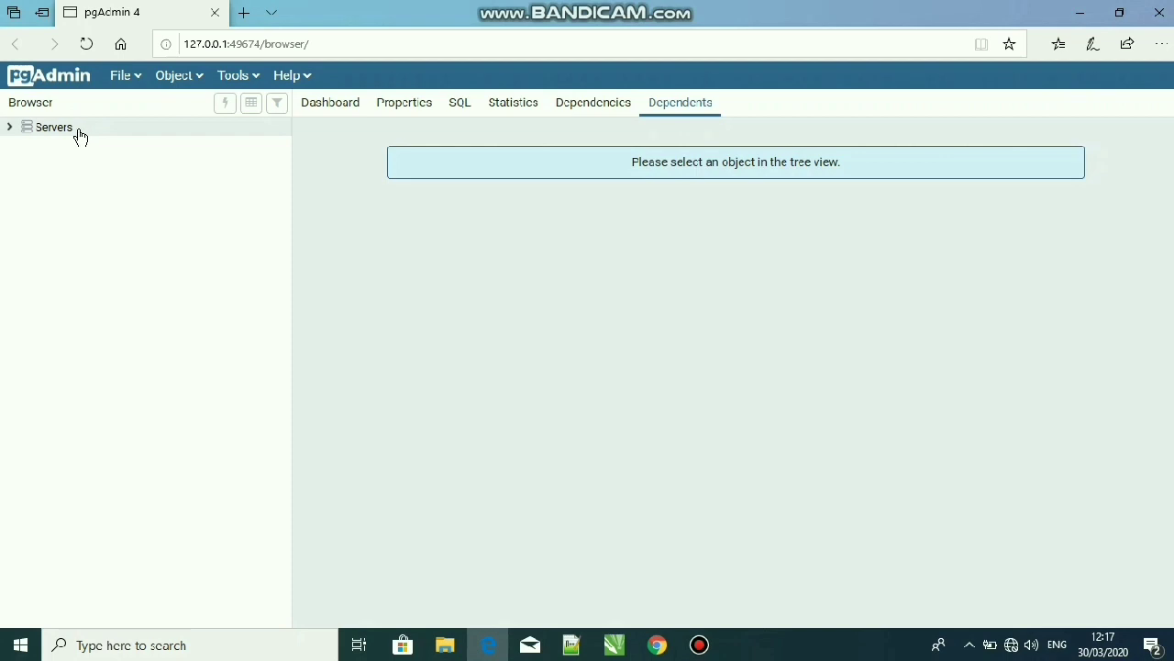
pyautogui.click(11, 130)
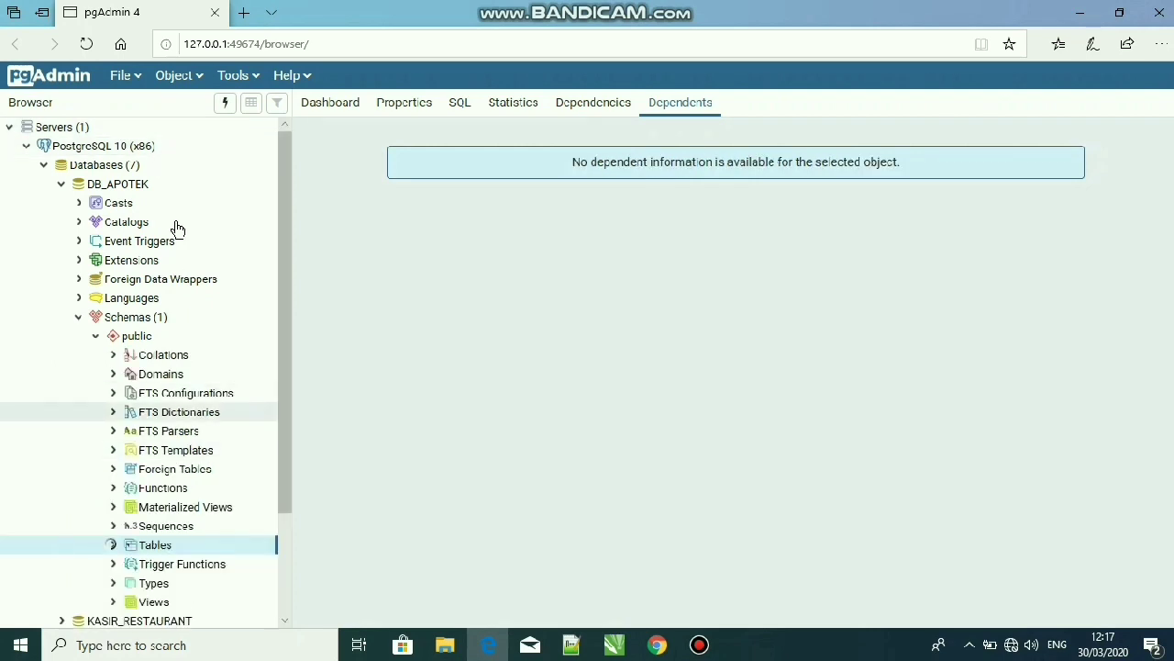
pyautogui.click(115, 167)
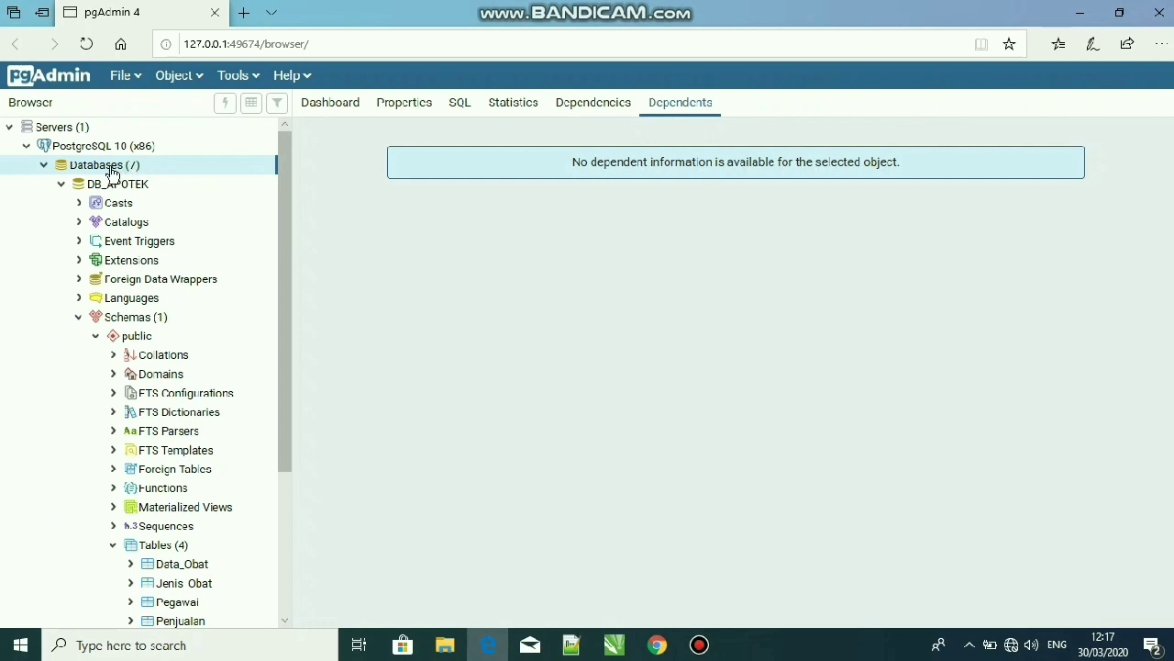
pyautogui.rightClick(114, 174)
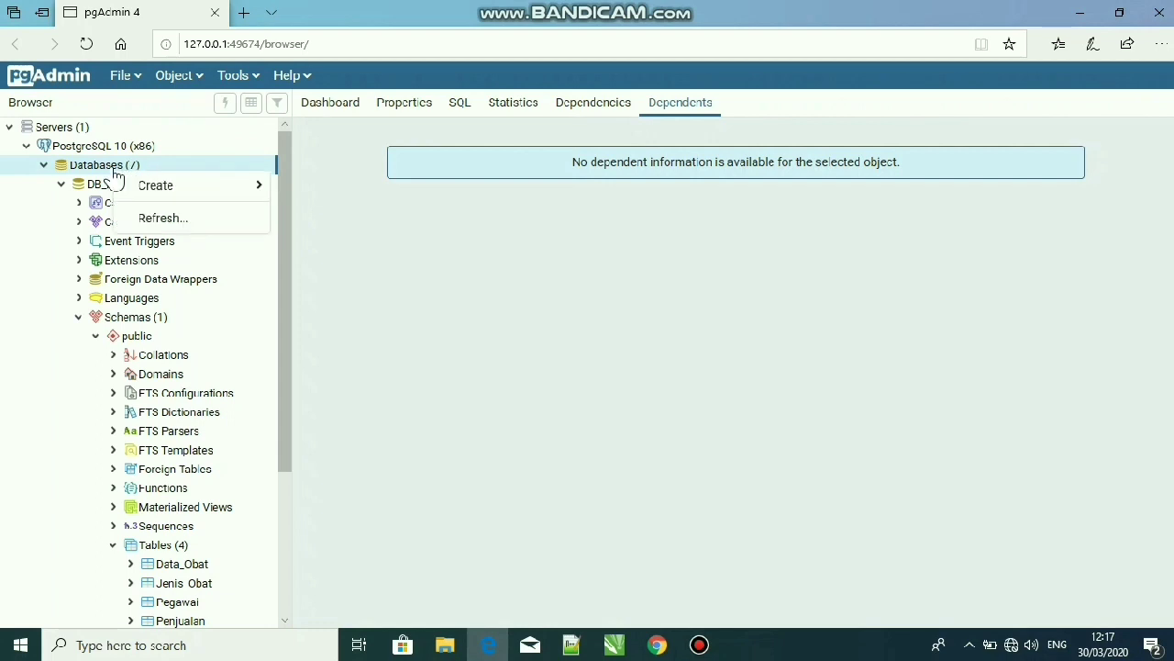
pyautogui.moveTo(156, 184)
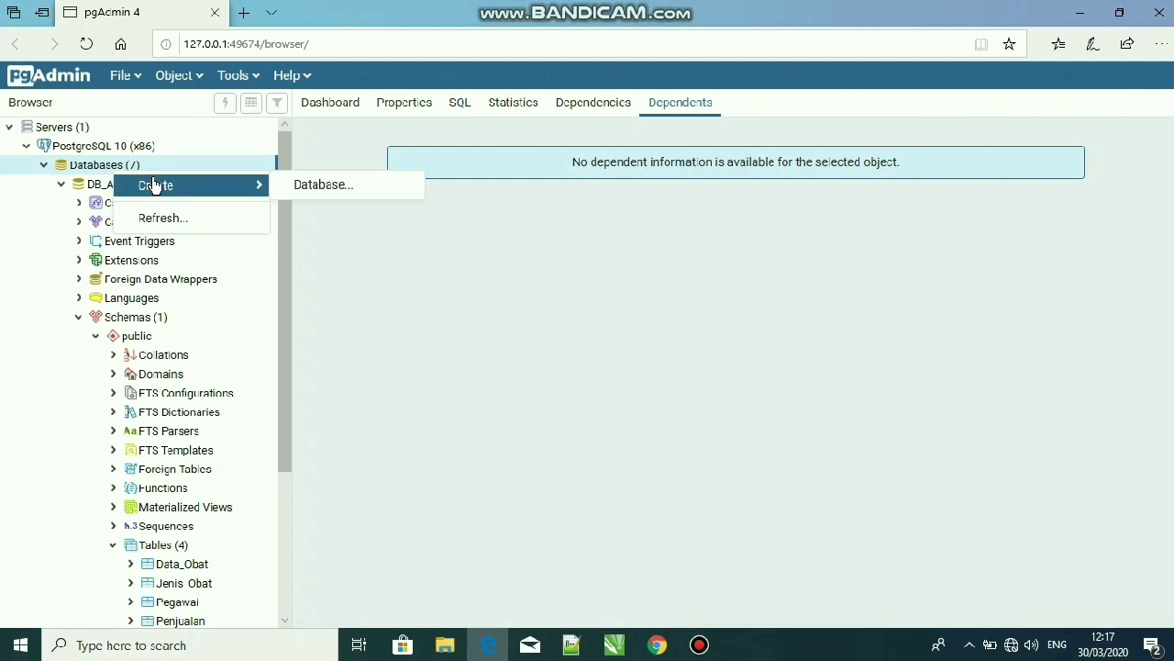
pyautogui.click(345, 188)
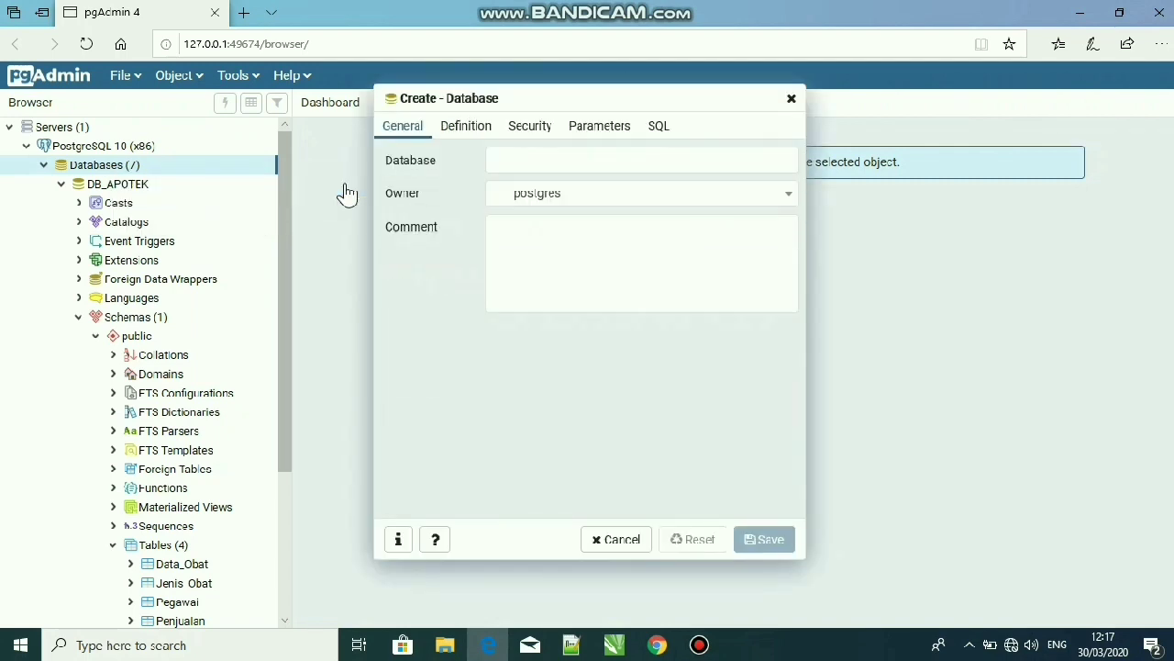
pyautogui.click(538, 165)
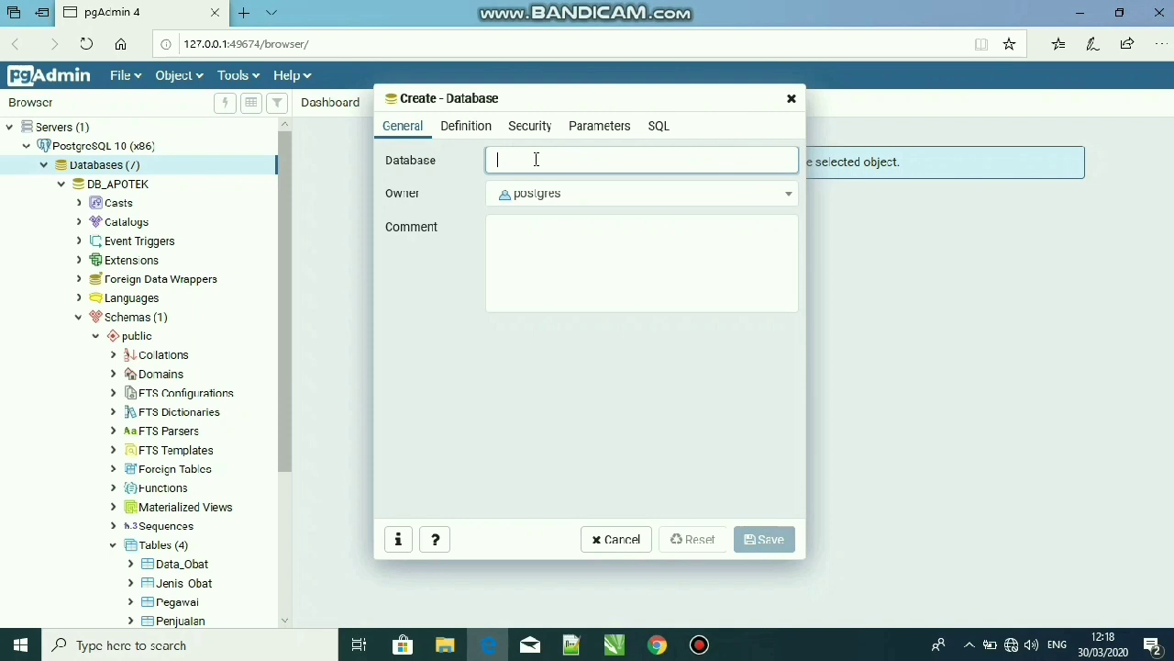
pyautogui.write('db')
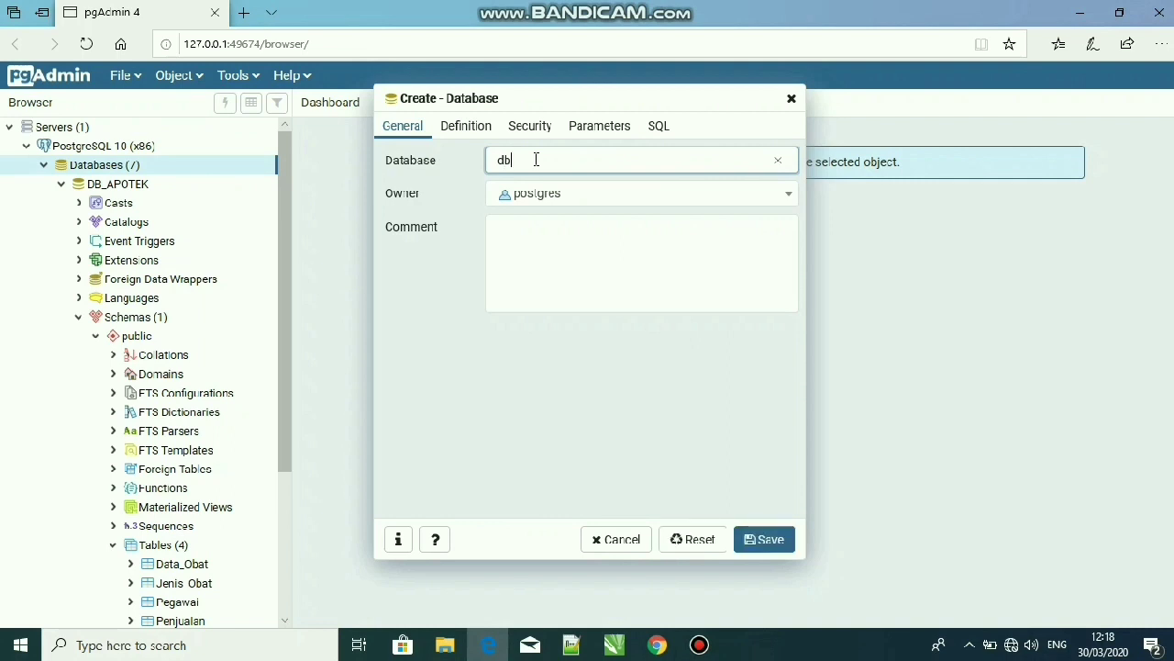
pyautogui.write('_apotek')
pyautogui.click(791, 108)
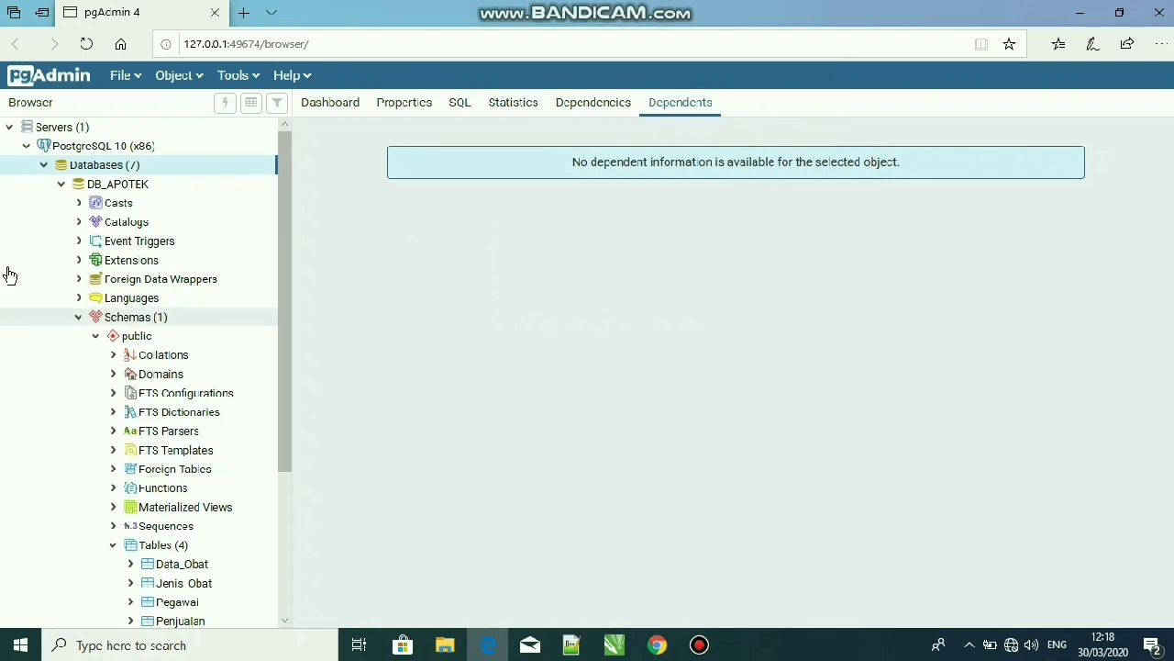
# Examine the list of databases on the server and the existing tables in DB_APOTEK's public schema
pyautogui.click(61, 187)
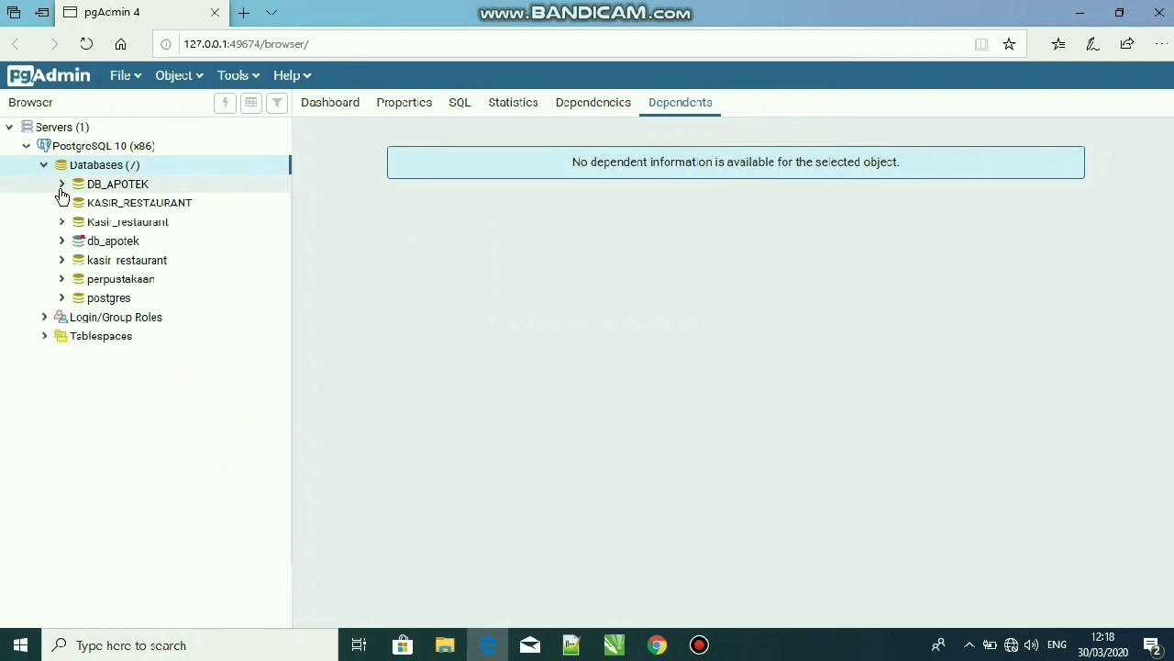
pyautogui.click(61, 185)
pyautogui.click(61, 185)
pyautogui.click(62, 185)
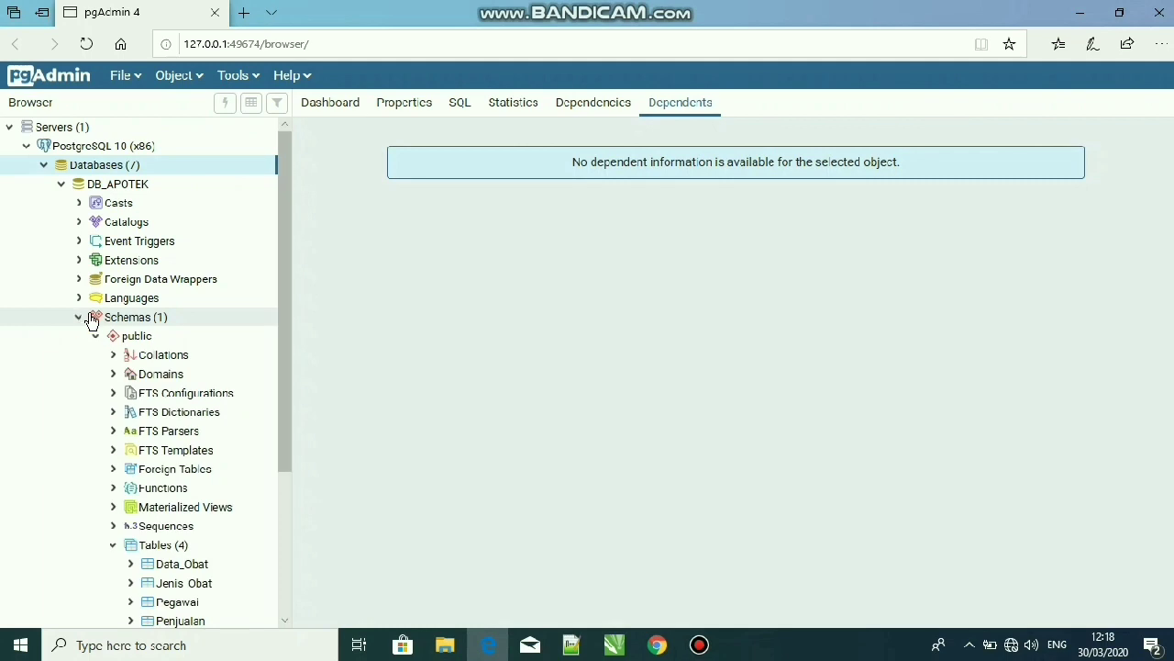
pyautogui.moveTo(288, 240); pyautogui.dragTo(297, 354)
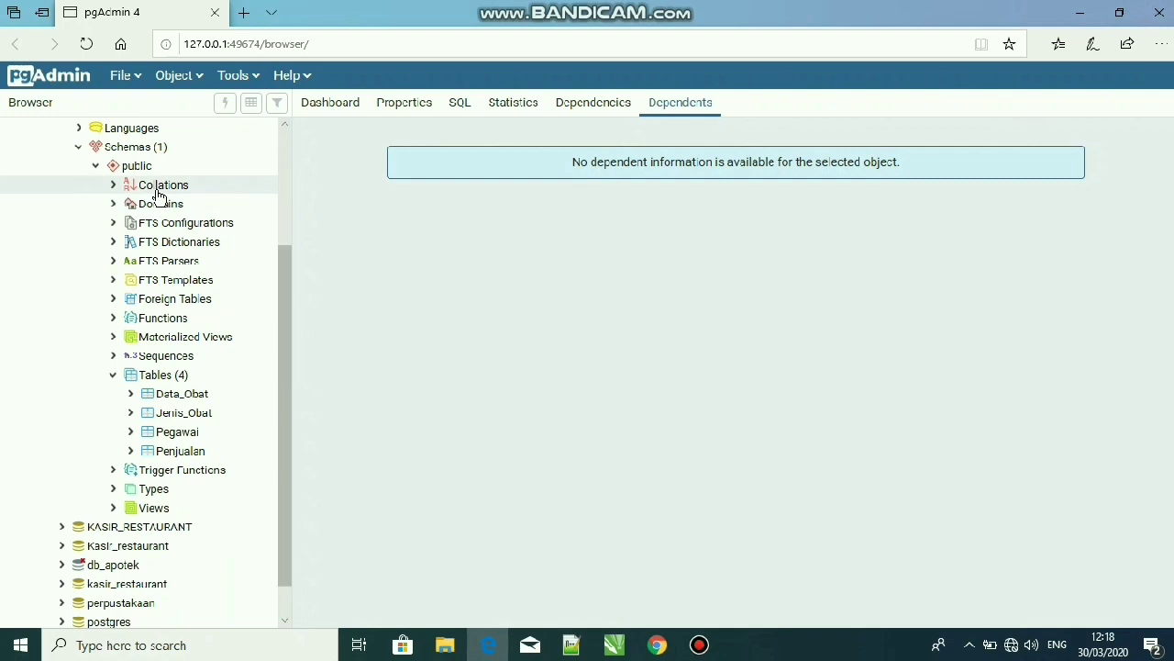
pyautogui.click(158, 382)
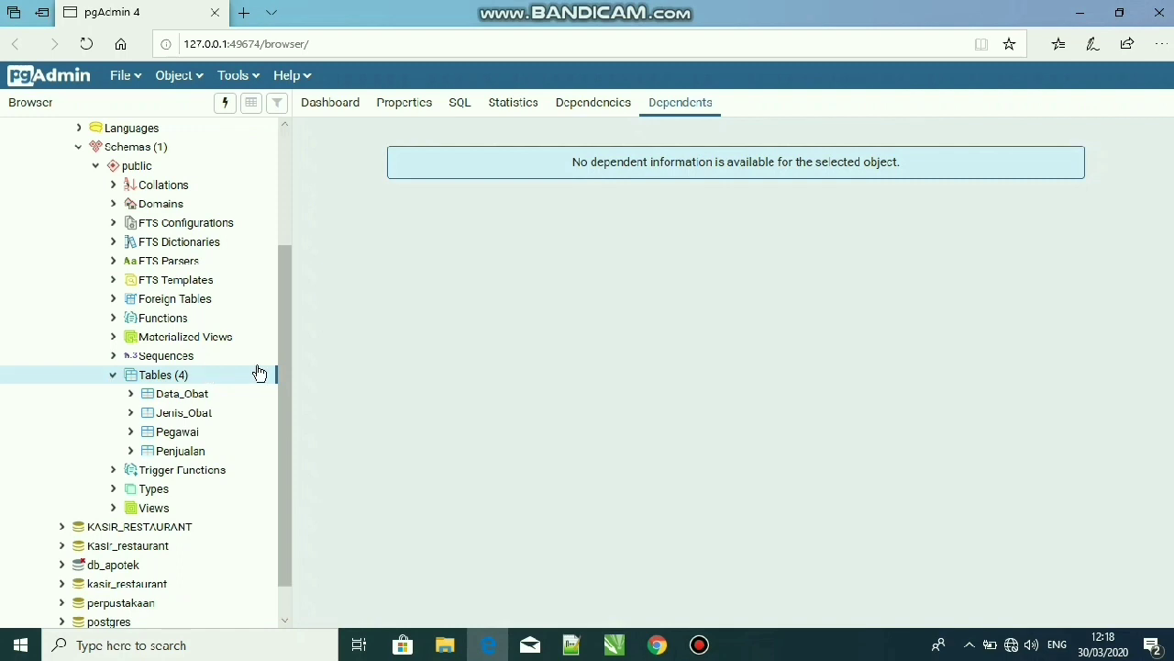
pyautogui.scroll(-1, 284, 394)
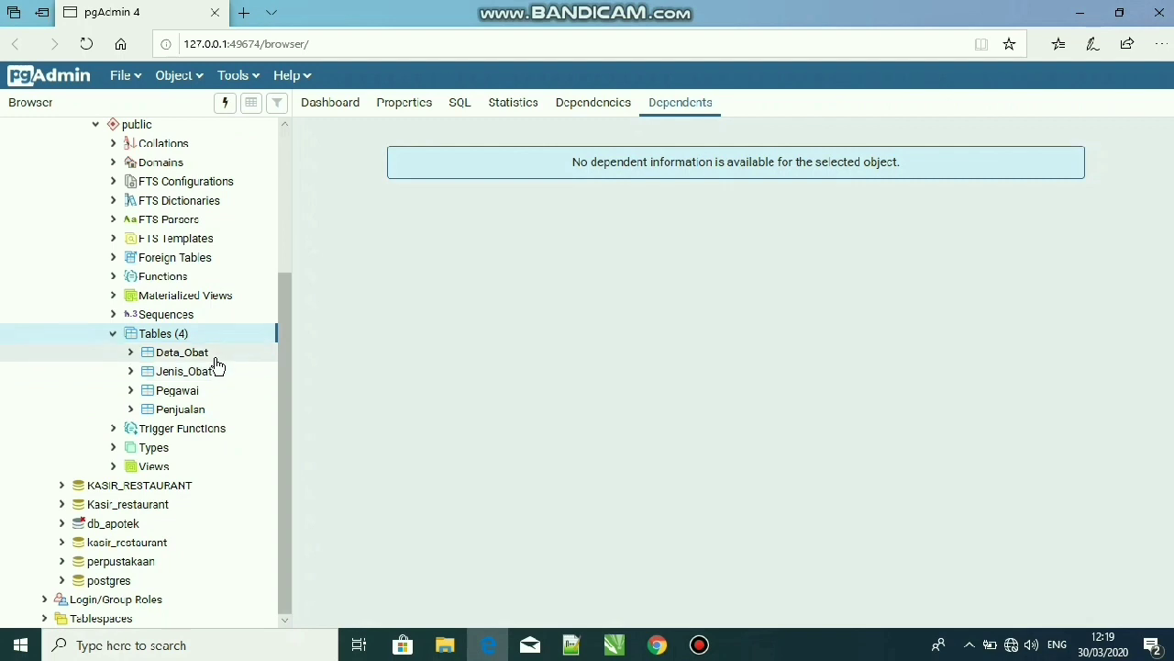
pyautogui.click(208, 413)
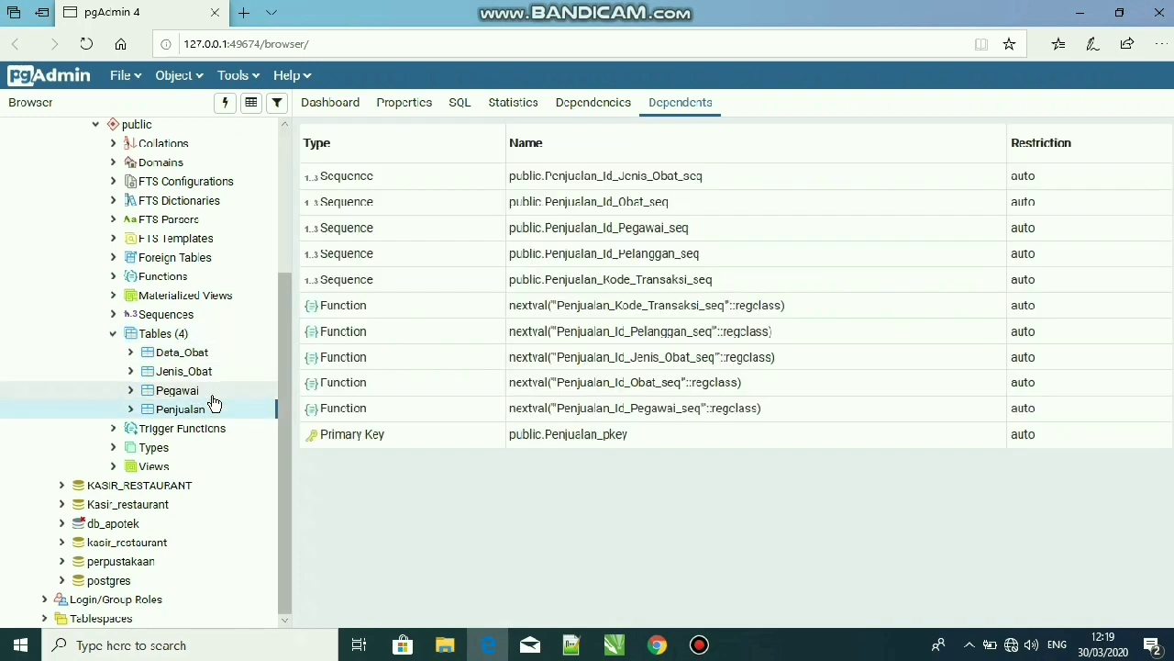
pyautogui.click(183, 341)
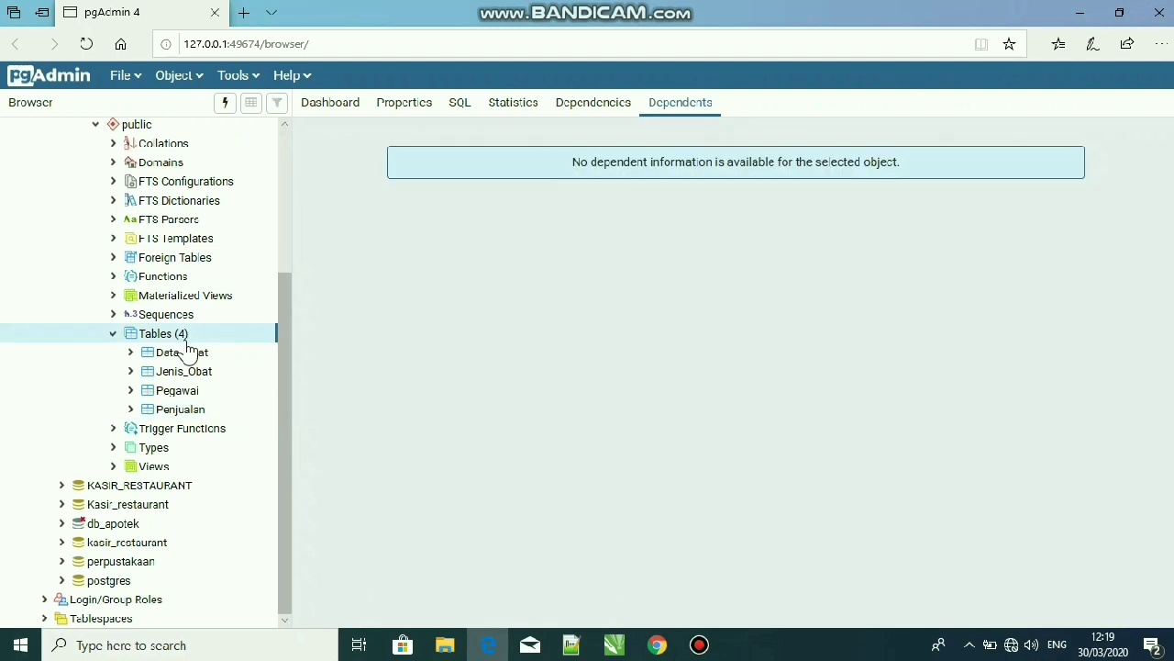
# Start a new table named Pelanggan in the public schema of DB_APOTEK
pyautogui.rightClick(186, 343)
pyautogui.moveTo(200, 358)
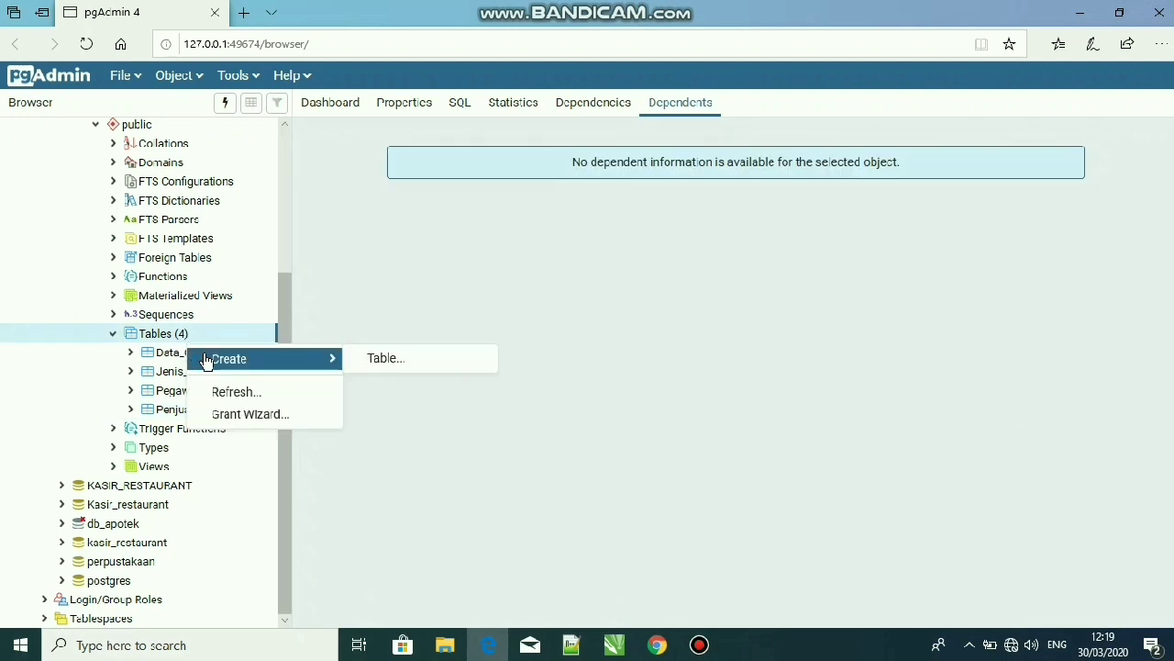
pyautogui.click(183, 343)
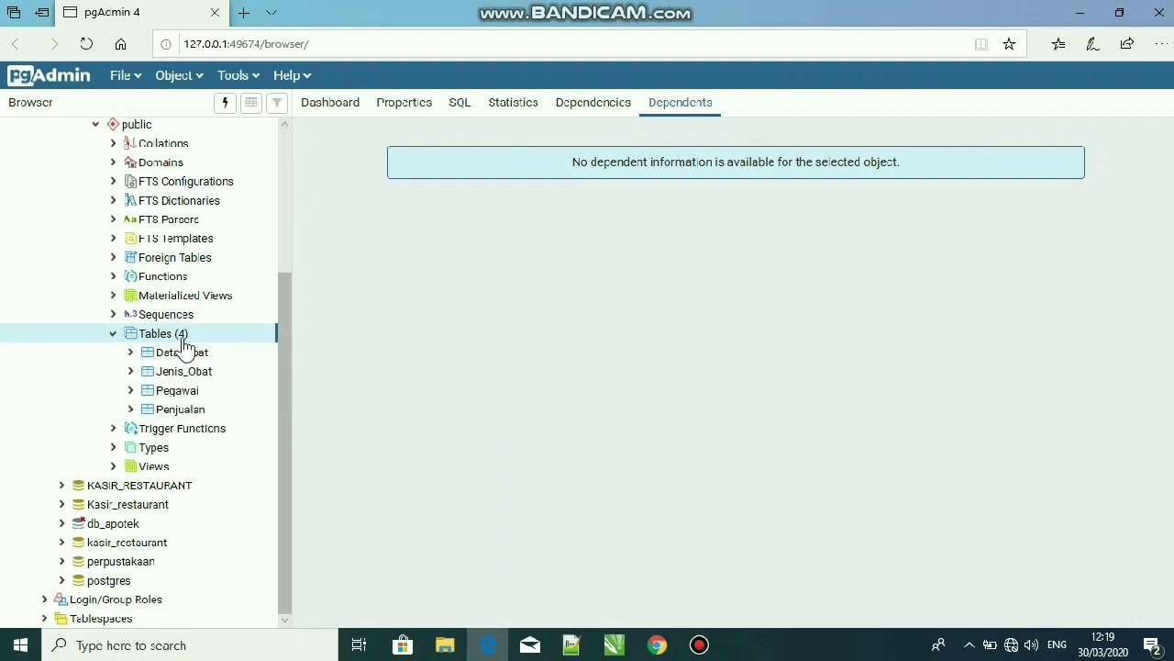
pyautogui.rightClick(182, 343)
pyautogui.moveTo(240, 357)
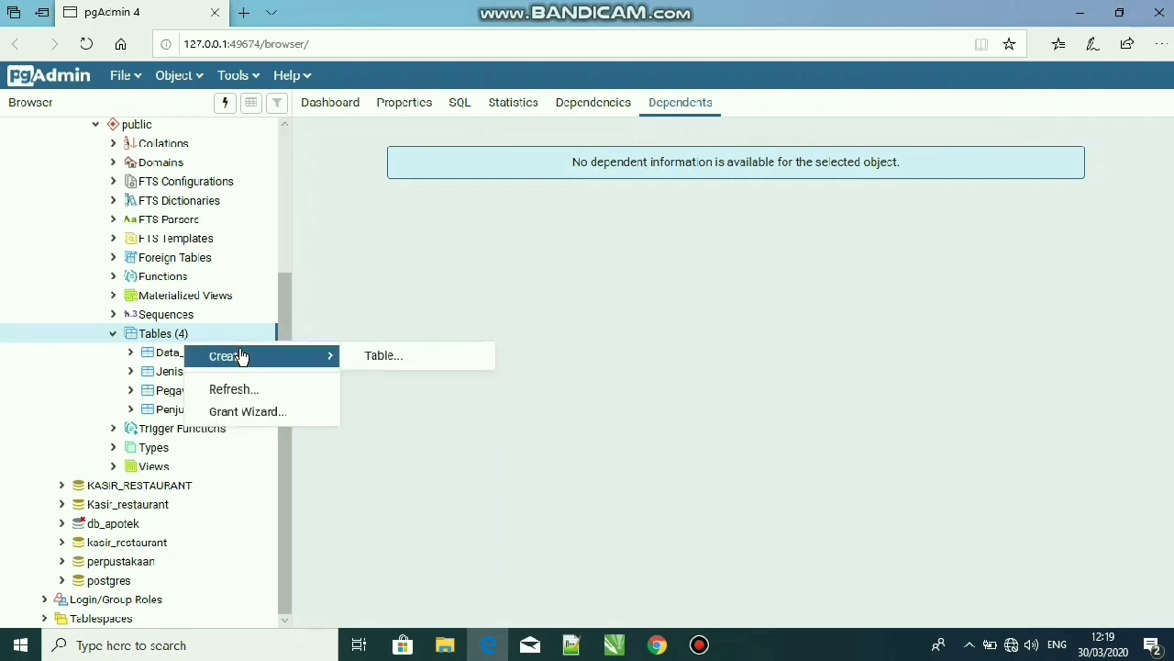
pyautogui.click(417, 364)
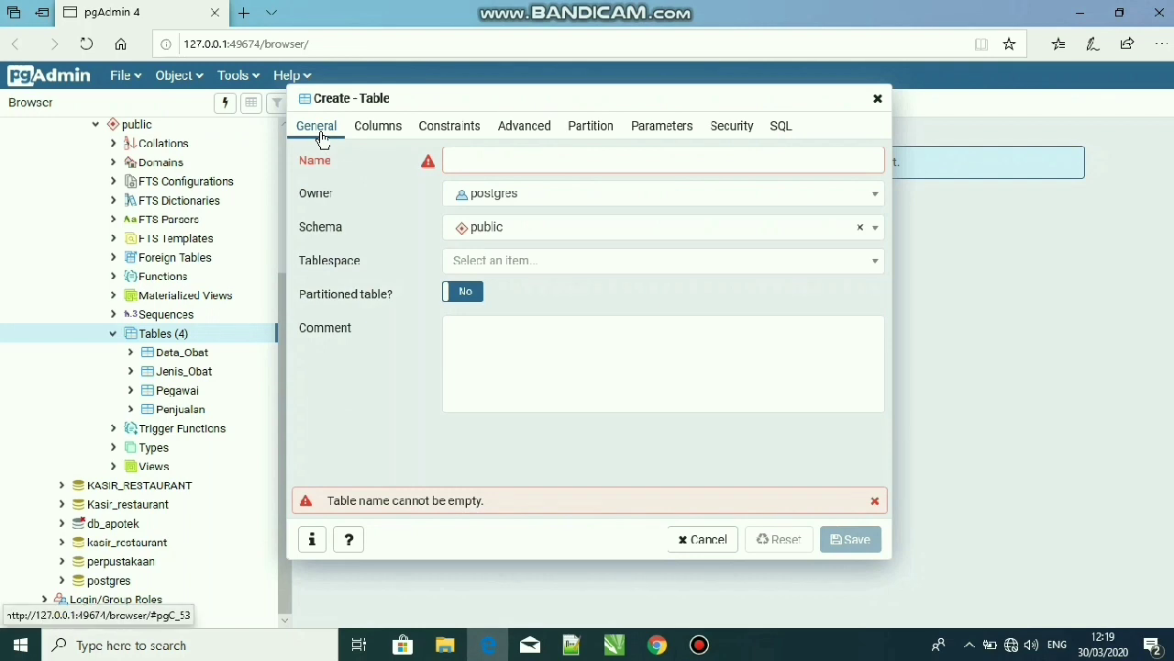
pyautogui.click(524, 159)
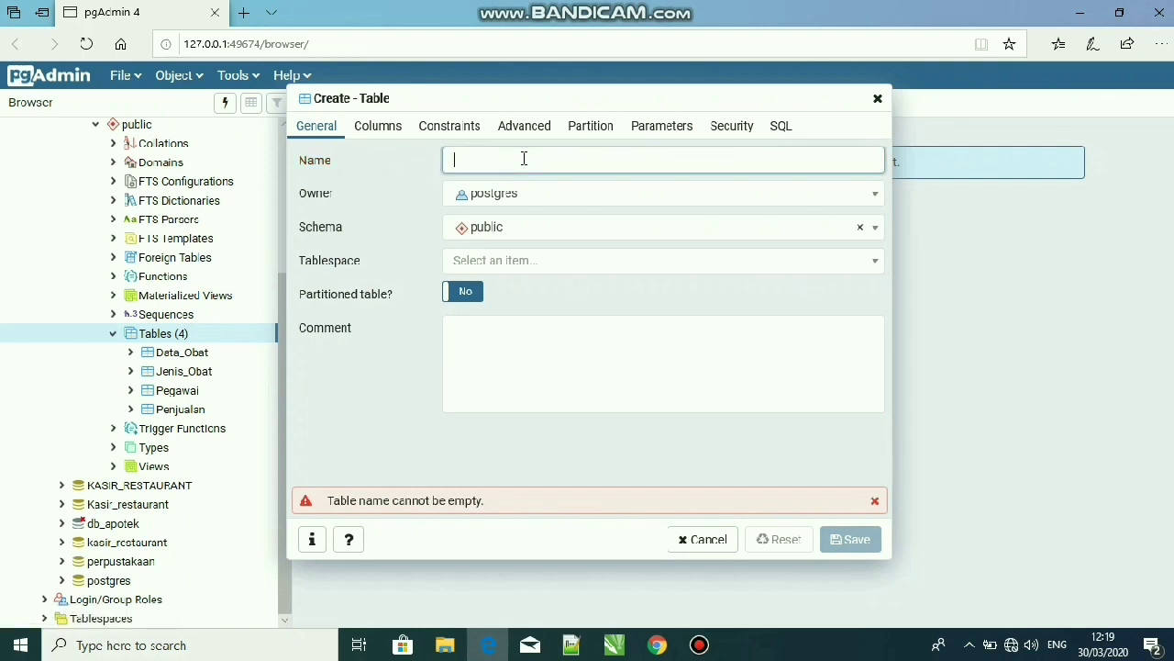
pyautogui.write('Pelanggan')
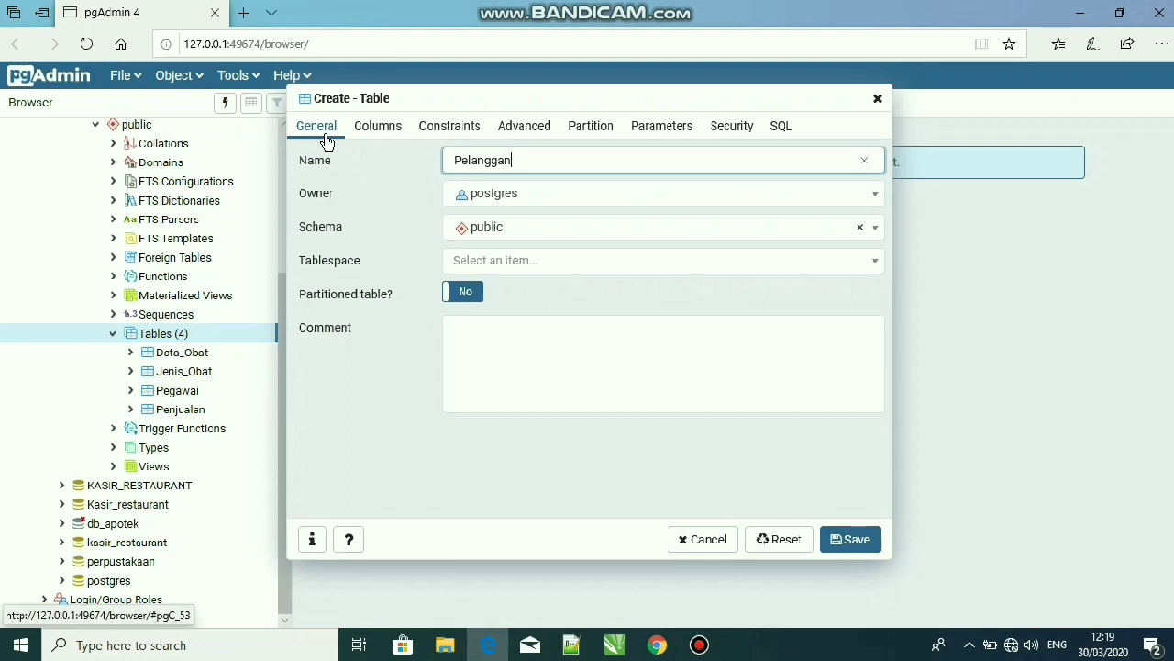
# Add a first column named Id_Pelanggan to the Pelanggan table
pyautogui.click(380, 128)
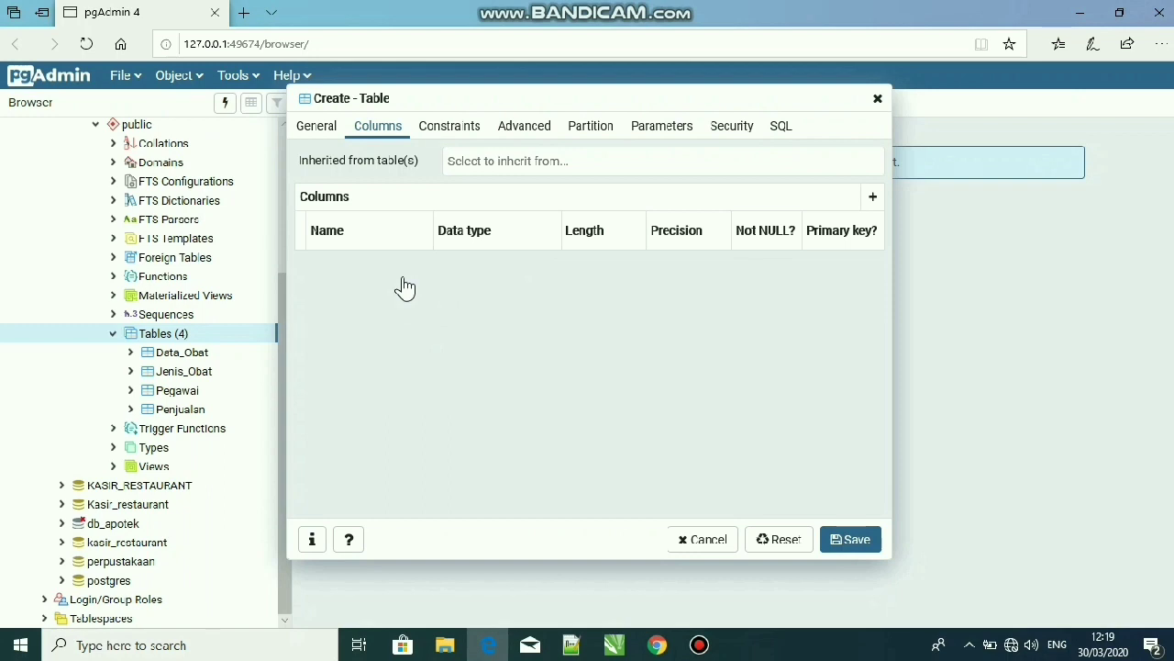
pyautogui.click(873, 198)
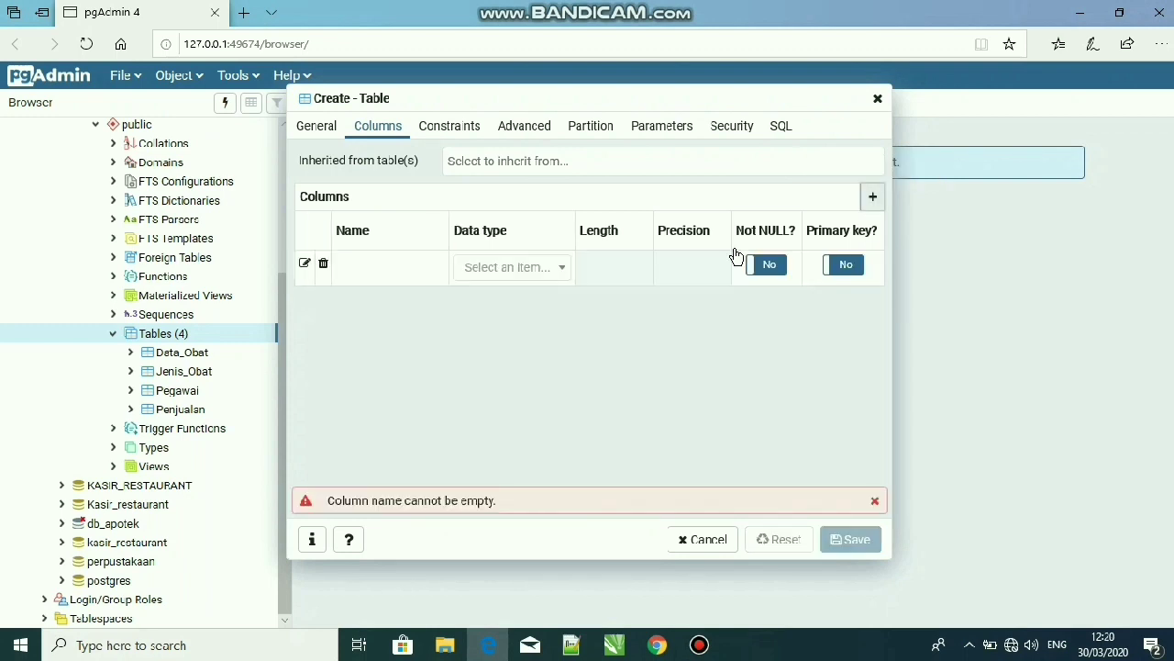
pyautogui.click(397, 266)
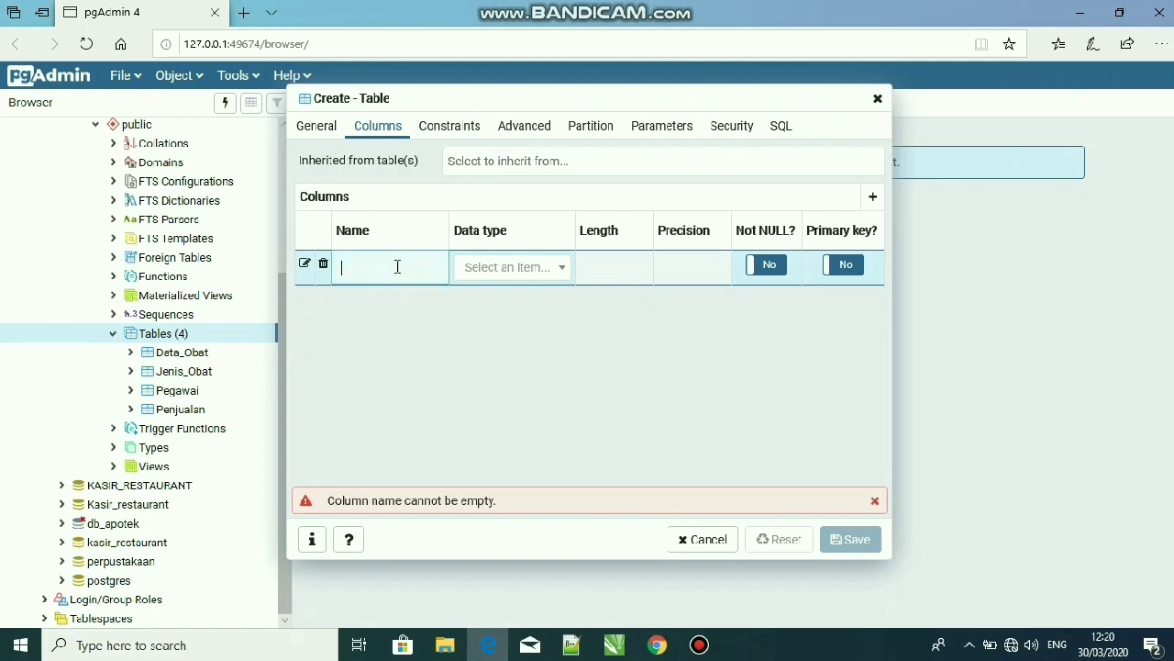
pyautogui.write('Id_Pelanggan')
# Set the Id_Pelanggan column's data type to serial and make it both not null and the primary key
pyautogui.click(536, 272)
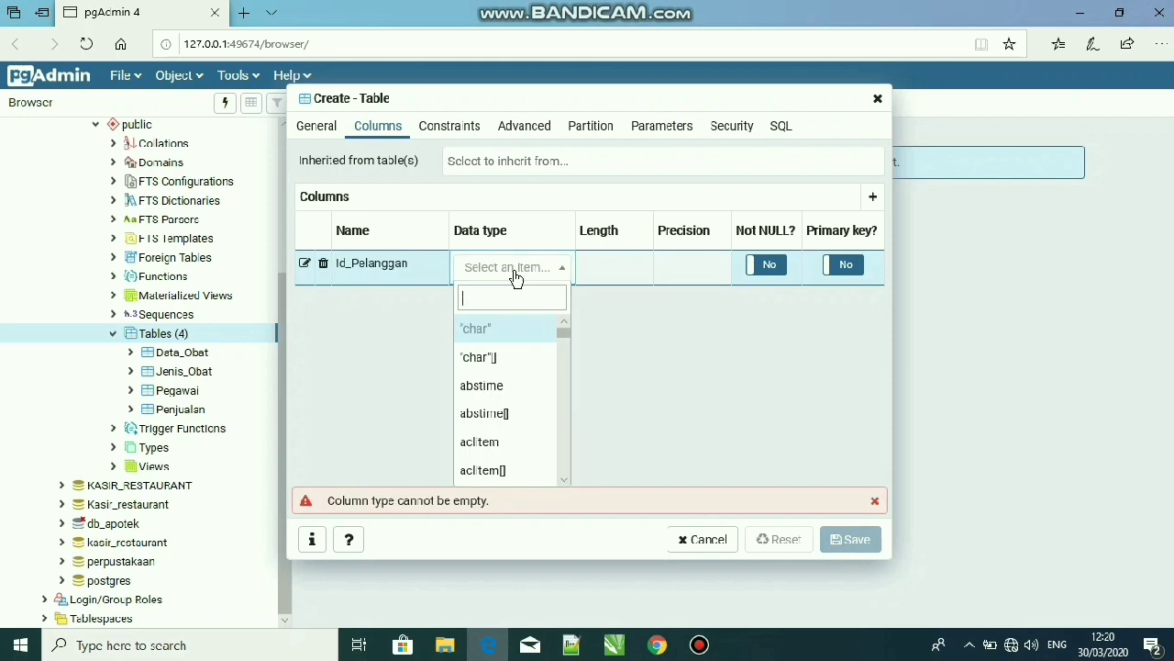
pyautogui.write('serial')
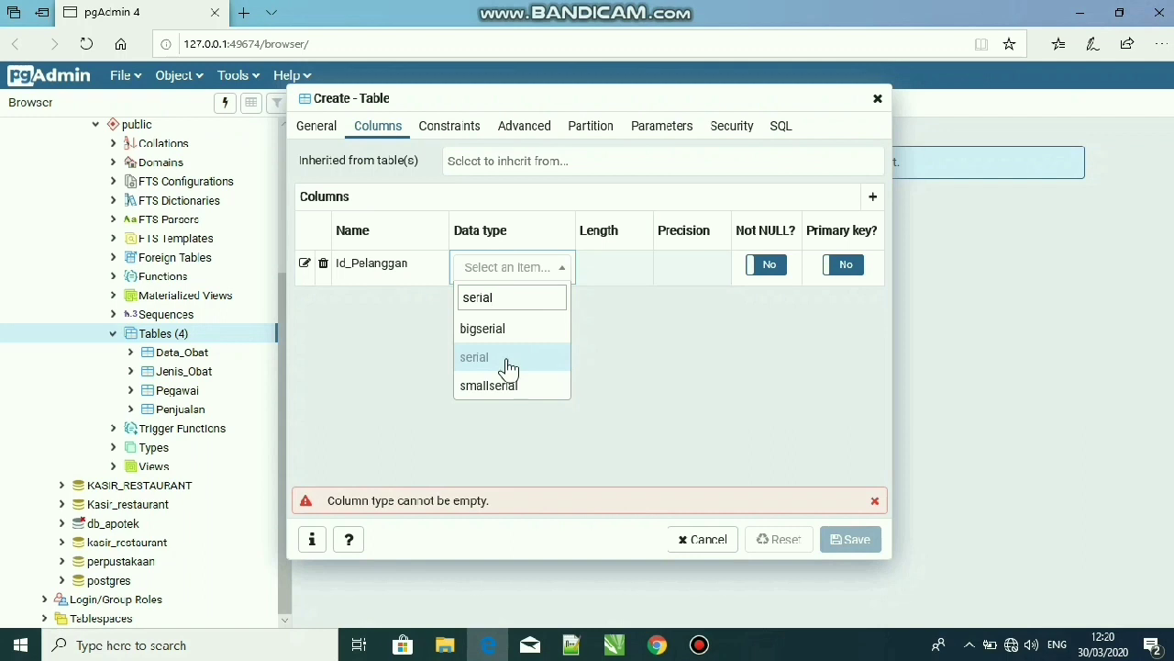
pyautogui.click(509, 365)
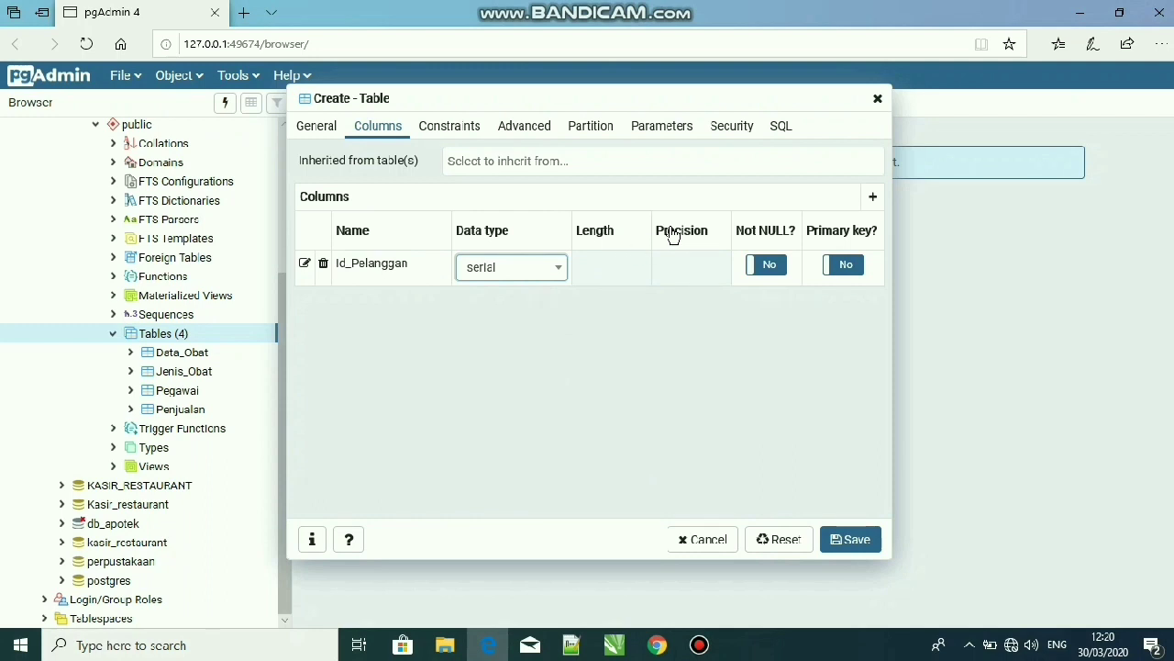
pyautogui.click(778, 273)
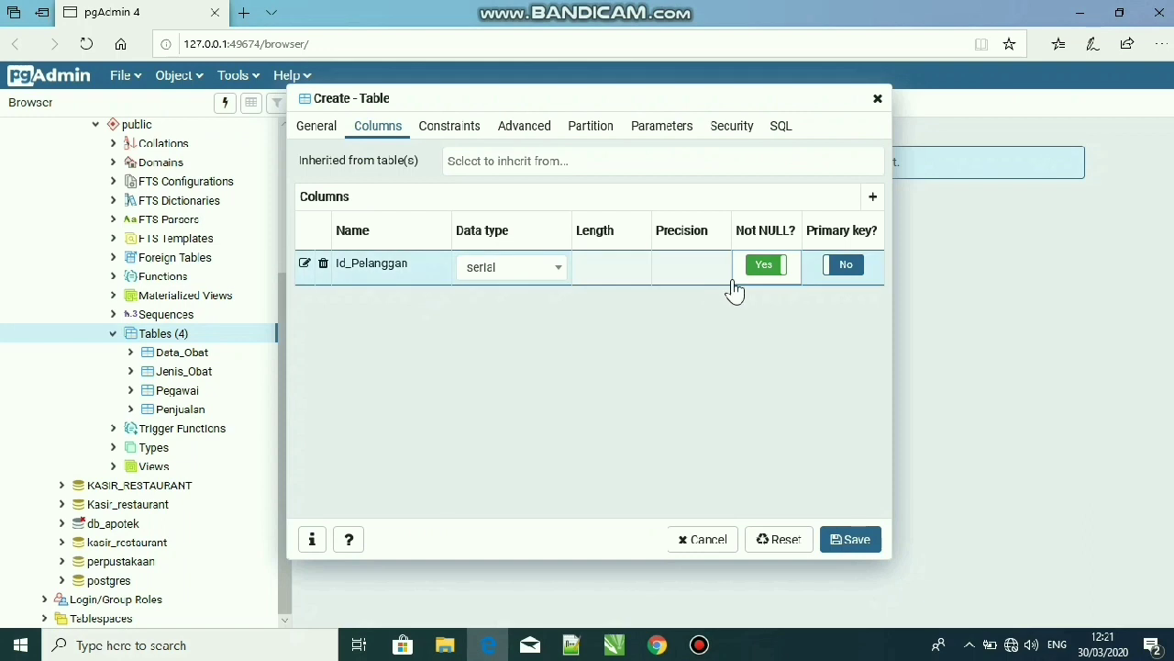
pyautogui.click(840, 272)
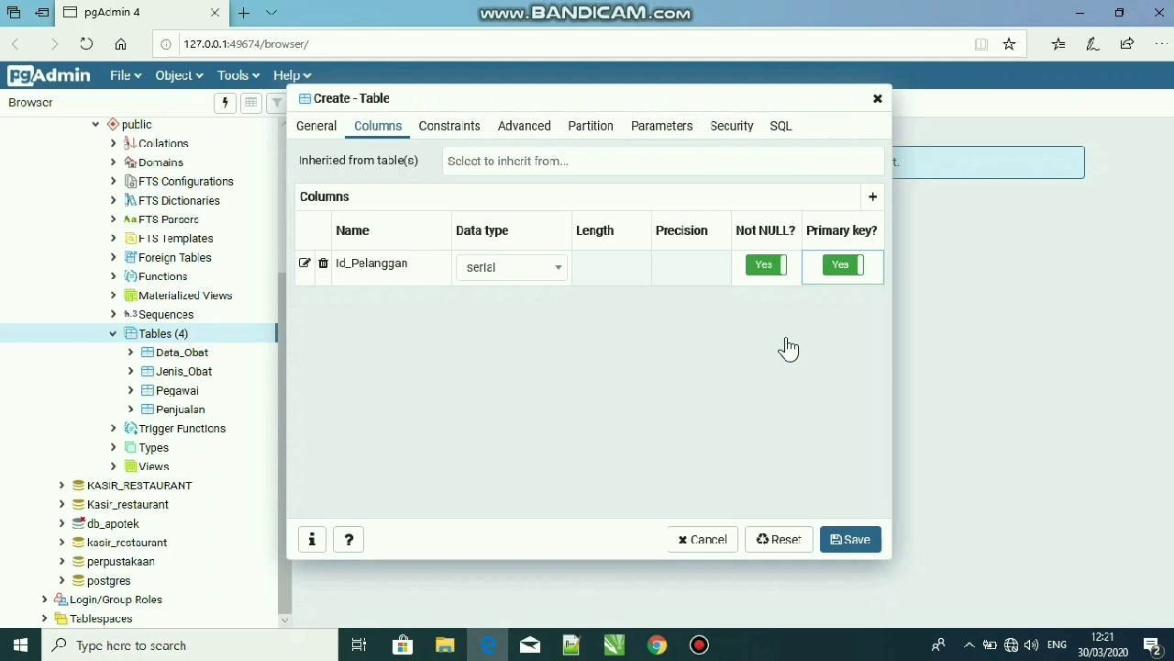
# Add a second column named Nama_Pelanggan to the Pelanggan table
pyautogui.click(872, 196)
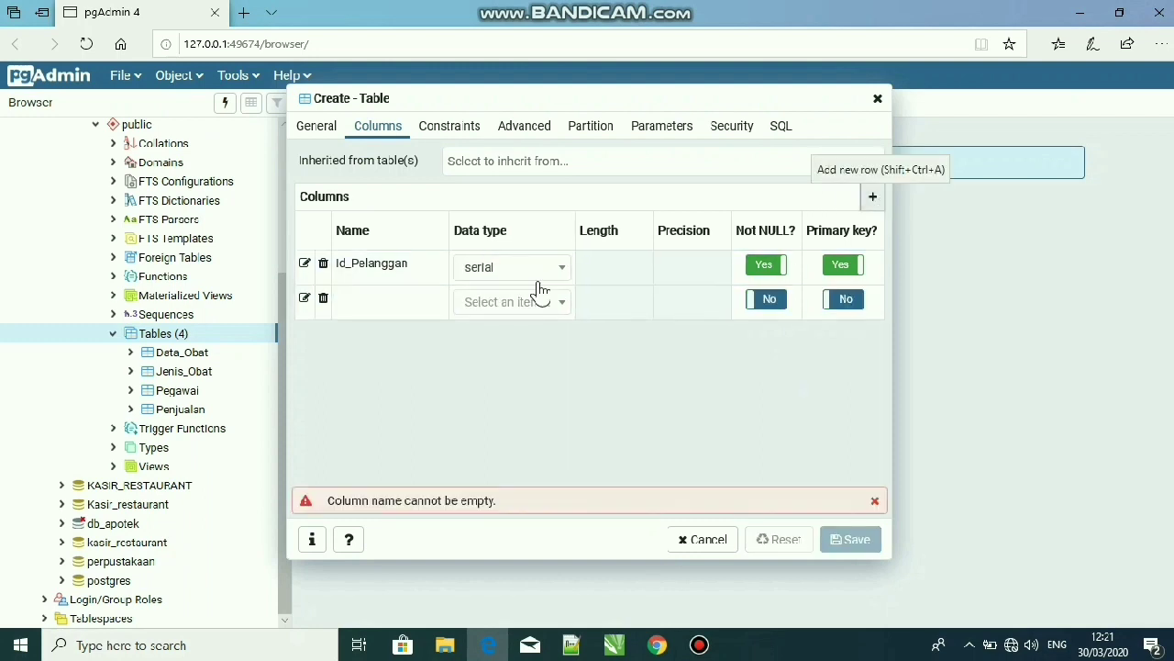
pyautogui.click(409, 301)
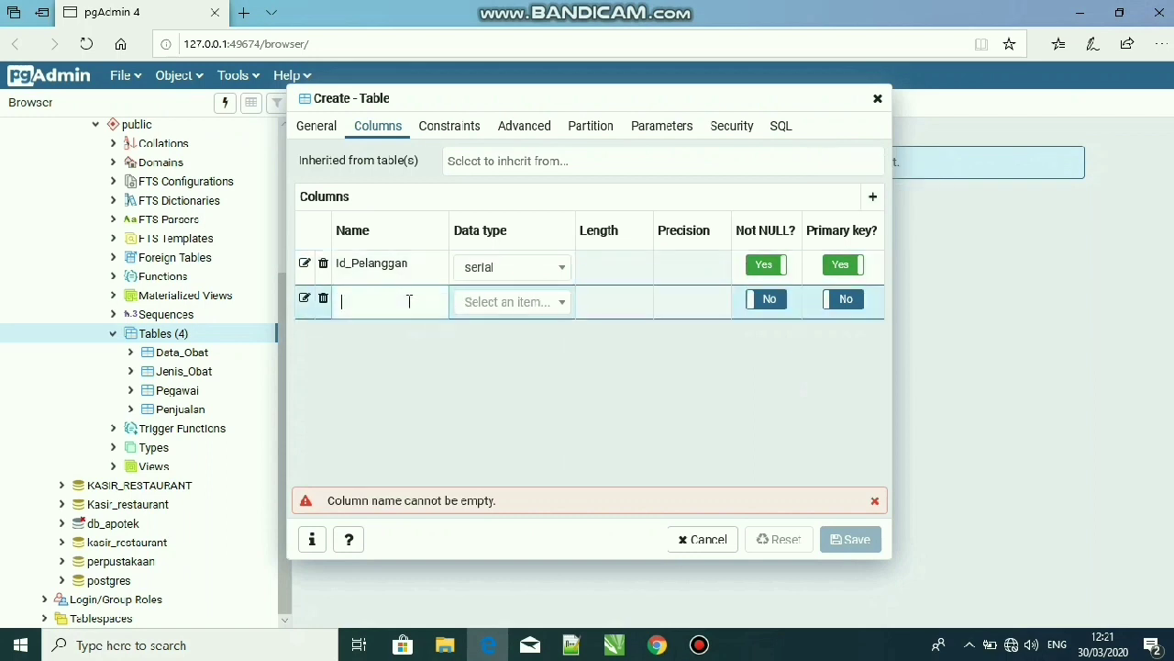
pyautogui.write('Nama_Pelanggan')
# Set the Nama_Pelanggan column's data type to character varying with a length of 30
pyautogui.click(512, 309)
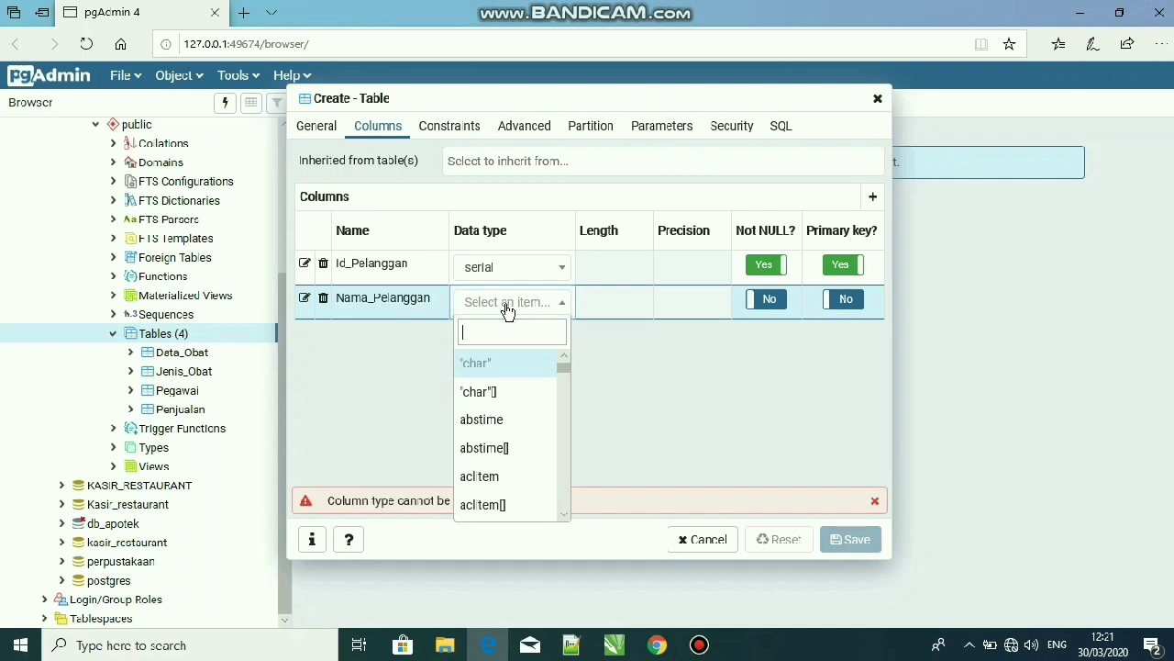
pyautogui.write('char')
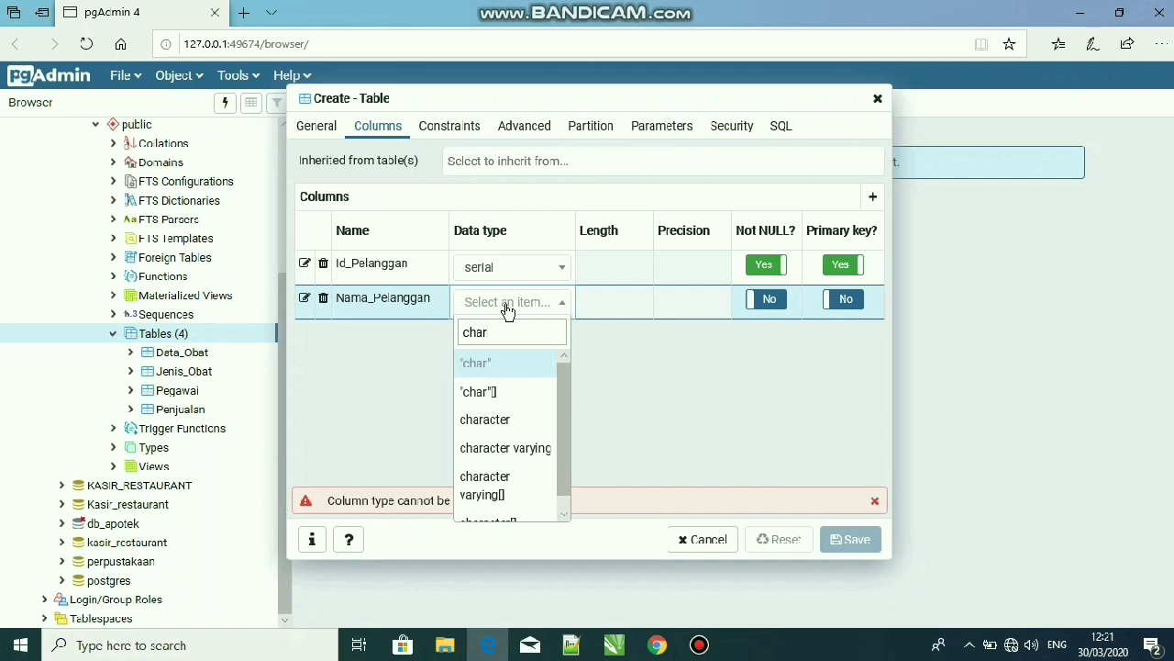
pyautogui.press('Down')
pyautogui.press('Down')
pyautogui.press('Down')
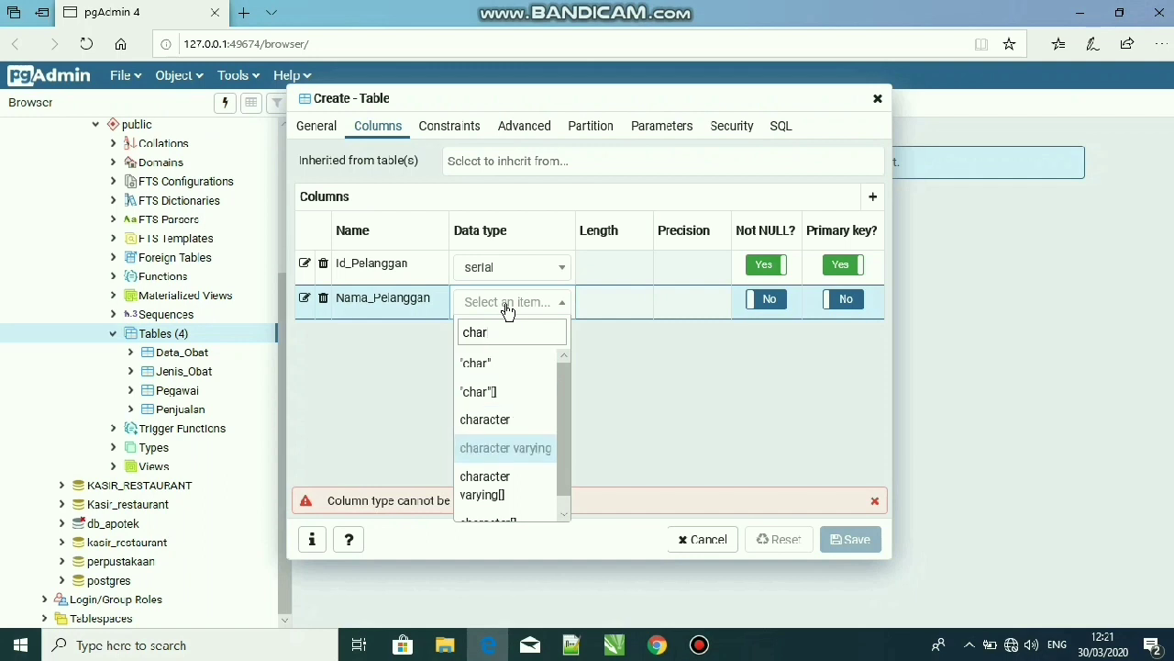
pyautogui.press('Return')
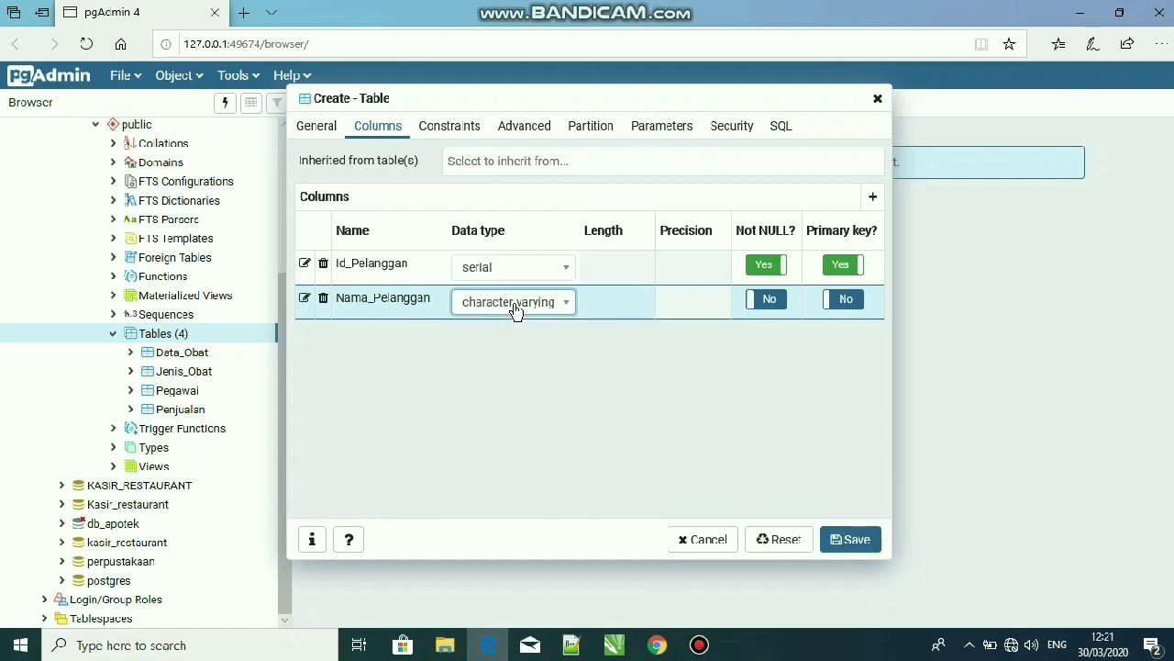
pyautogui.click(615, 306)
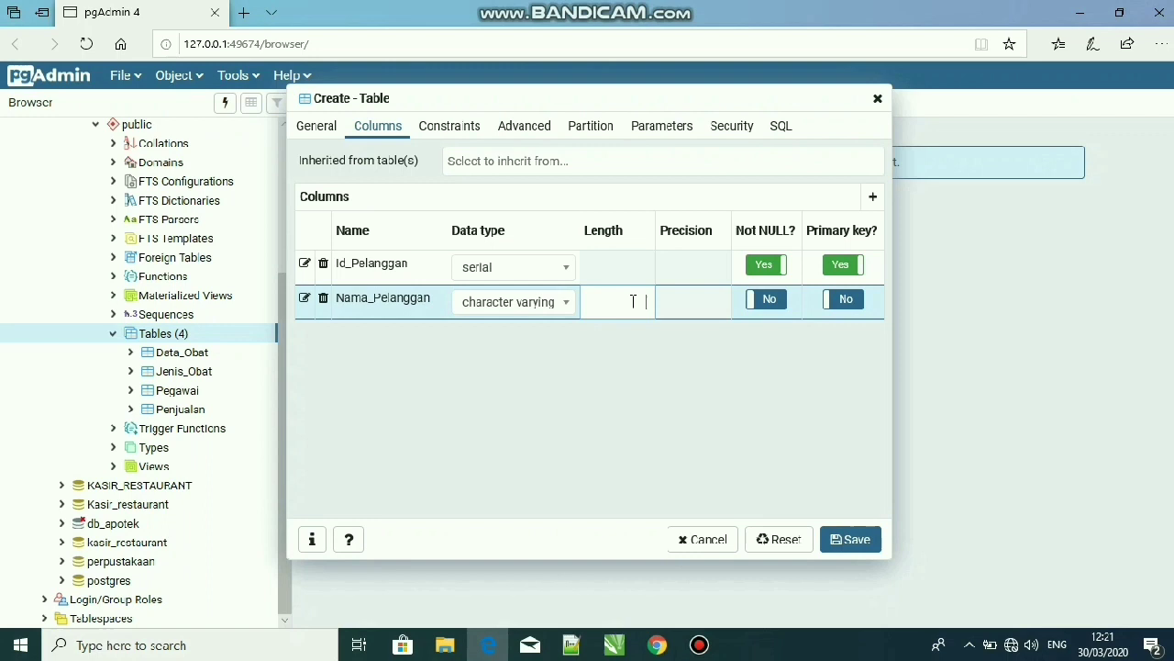
pyautogui.write('30')
# Add a third column named Jenis_Kelamin to the Pelanggan table
pyautogui.click(876, 199)
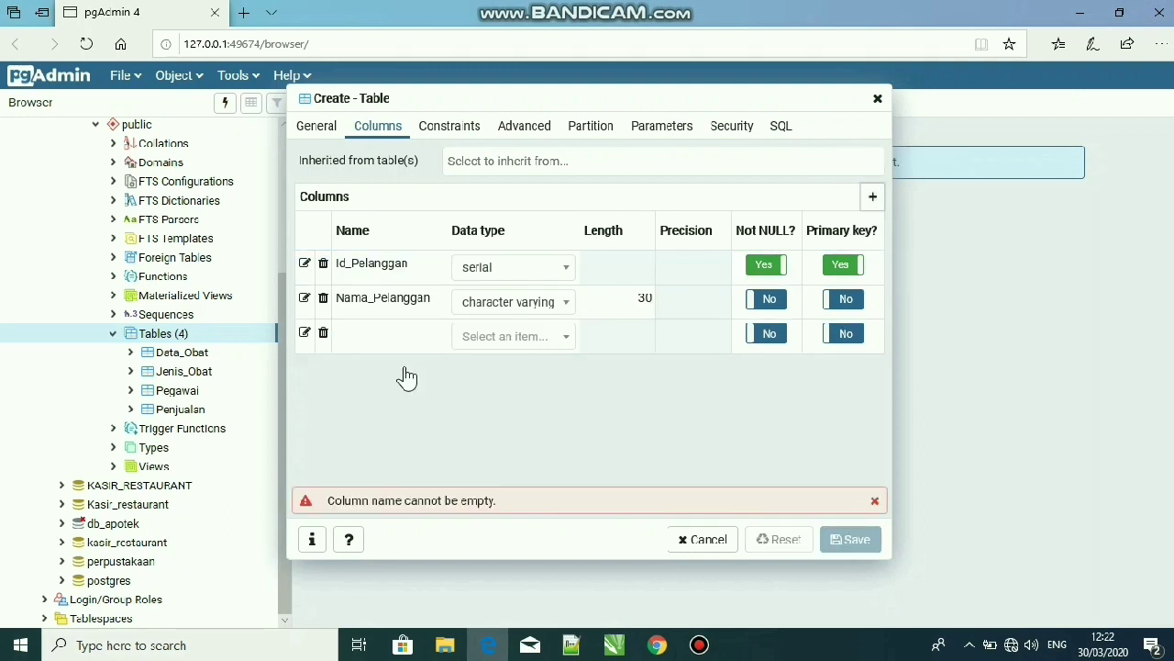
pyautogui.click(391, 336)
pyautogui.write('Jw')
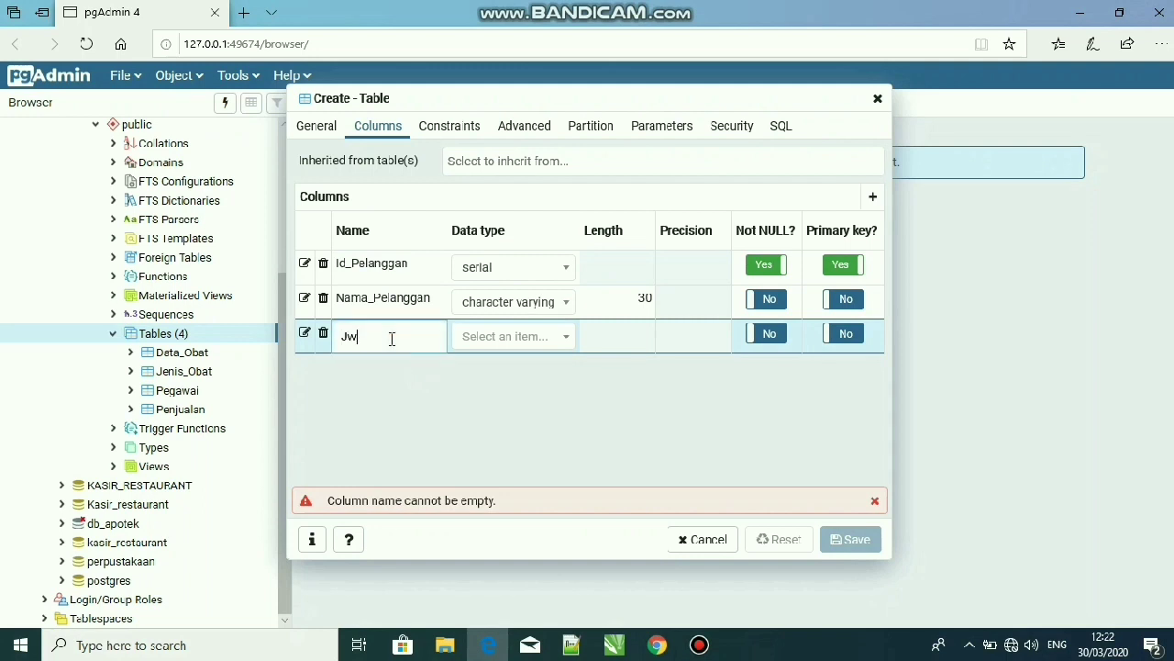
pyautogui.press('BackSpace')
pyautogui.write('enis_Kelamin')
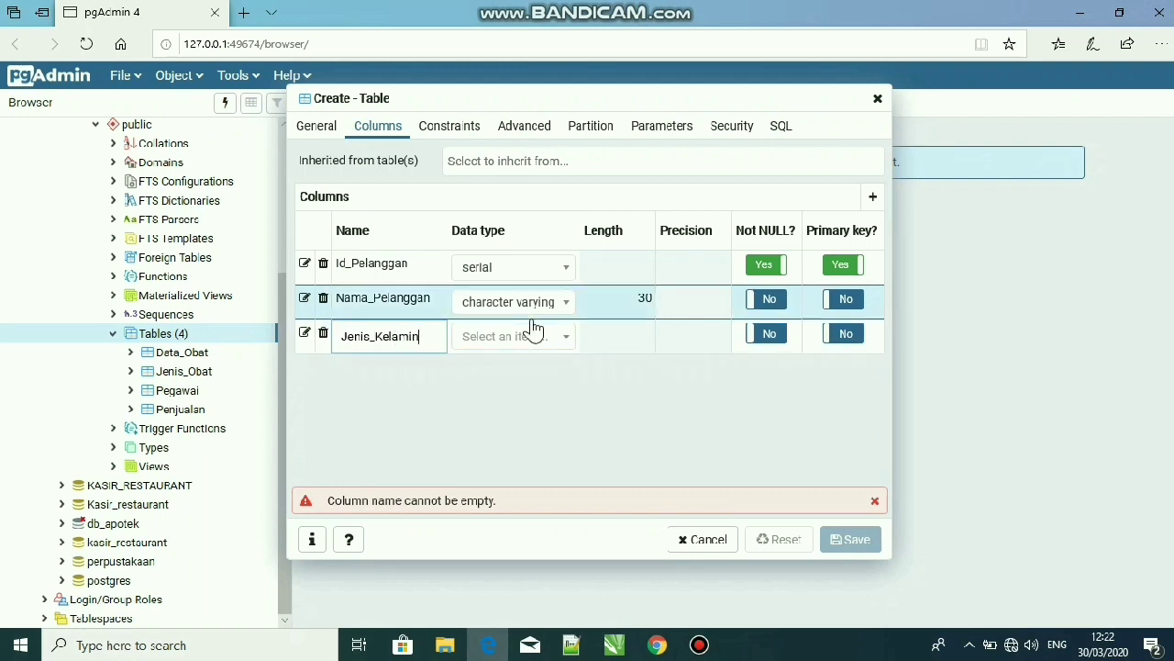
# Set the Jenis_Kelamin column's data type to character varying with a length of 10
pyautogui.click(532, 352)
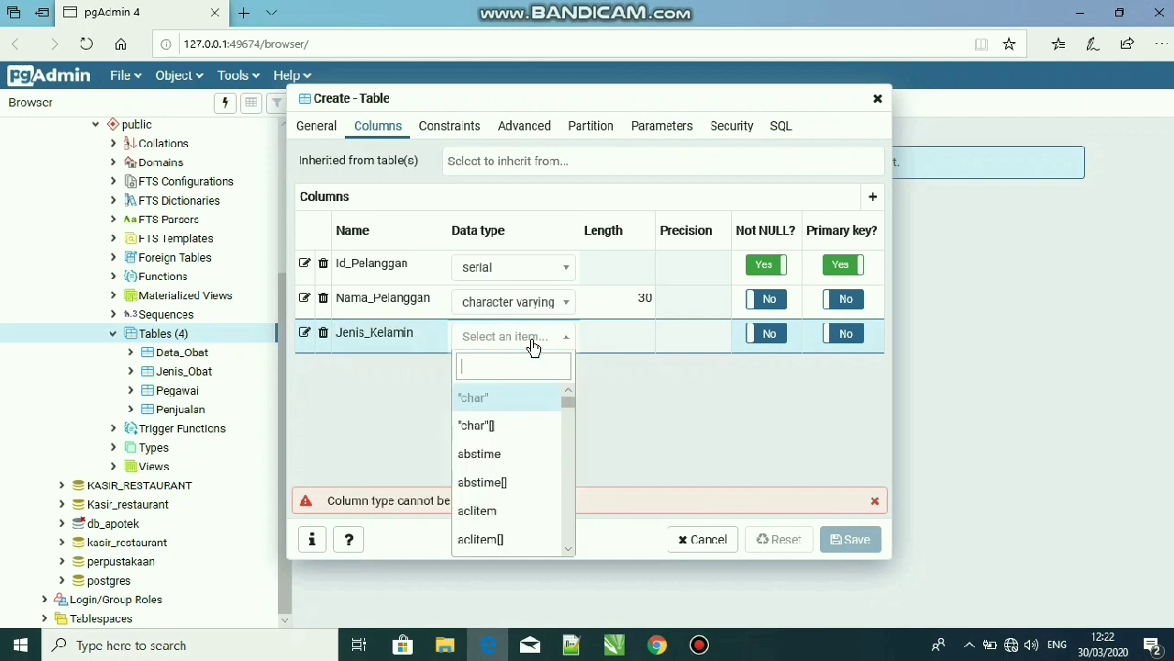
pyautogui.click(533, 346)
pyautogui.click(533, 346)
pyautogui.write('char')
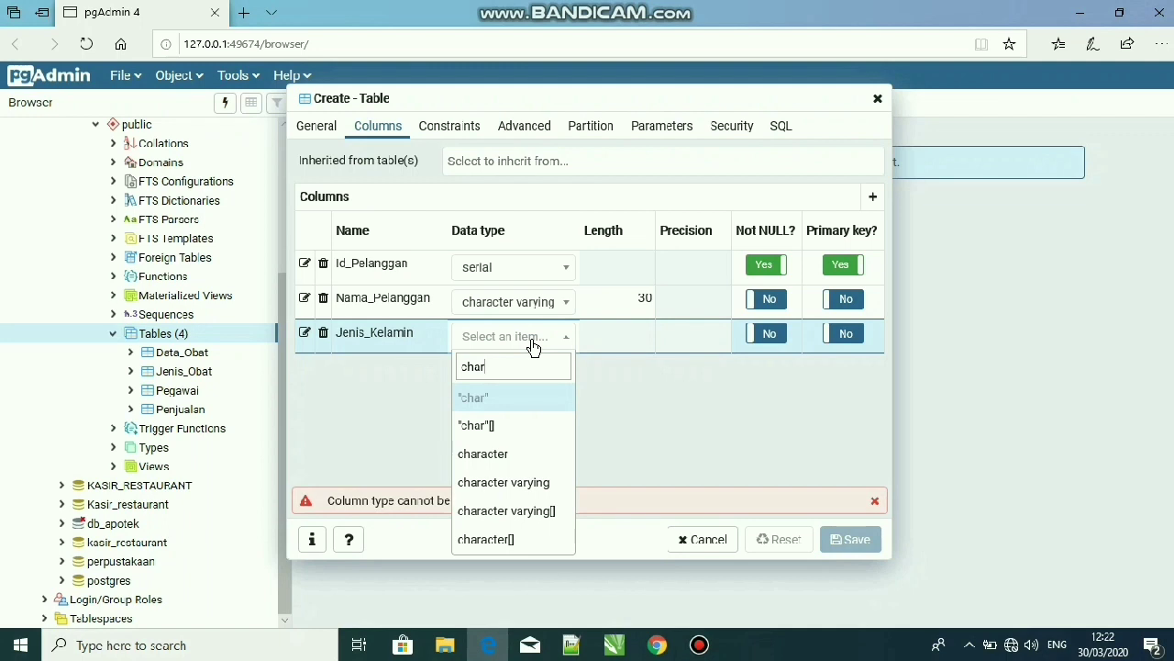
pyautogui.press('Down')
pyautogui.press('Down')
pyautogui.press('Down')
pyautogui.press('Down')
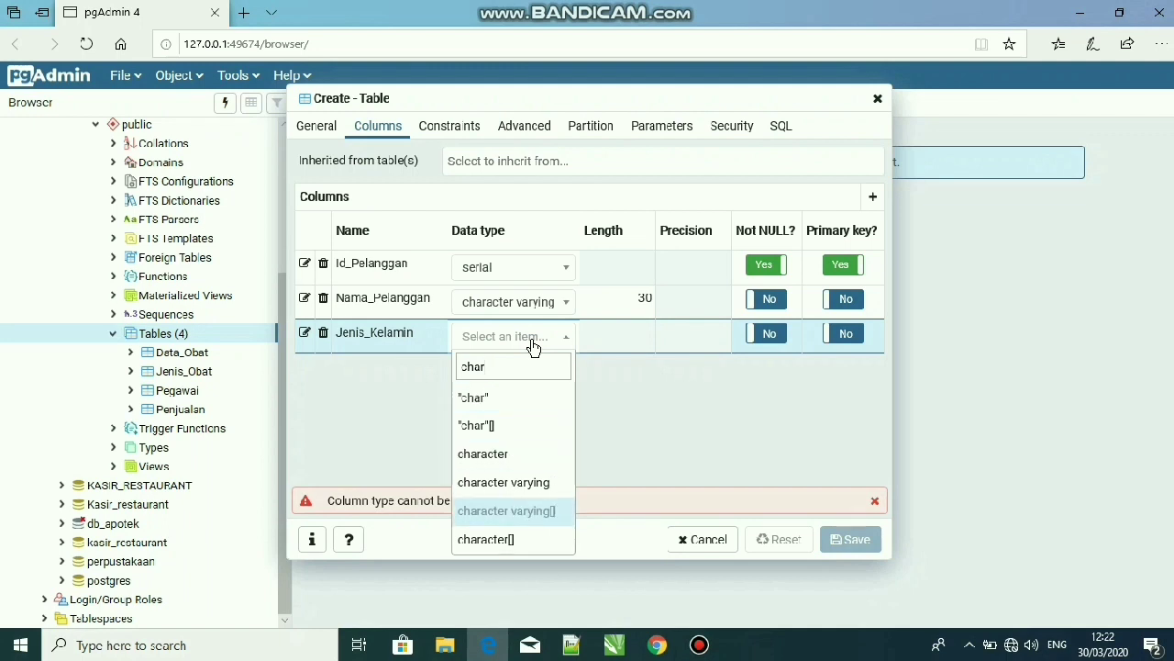
pyautogui.press('Up')
pyautogui.press('Return')
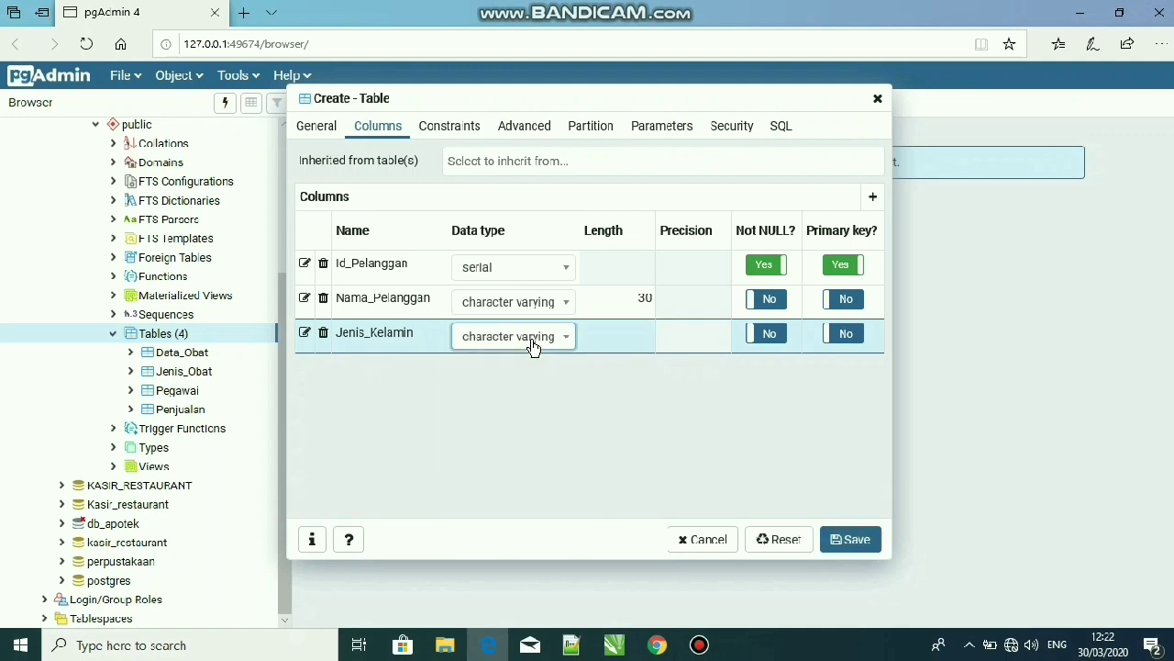
pyautogui.click(627, 338)
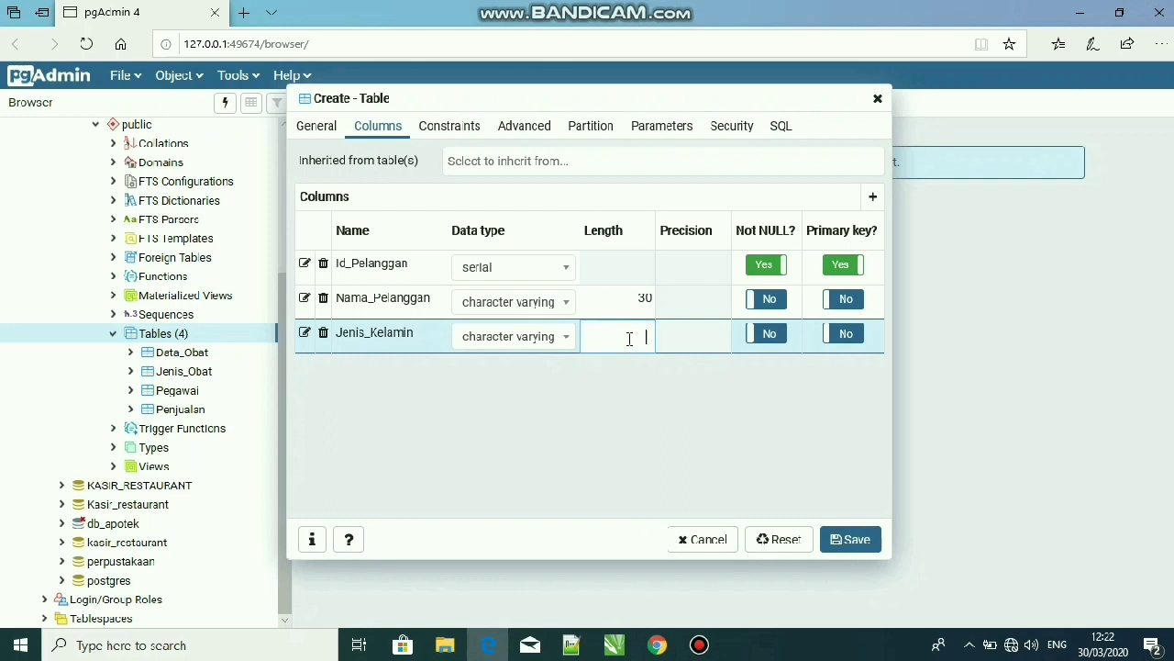
pyautogui.write('10')
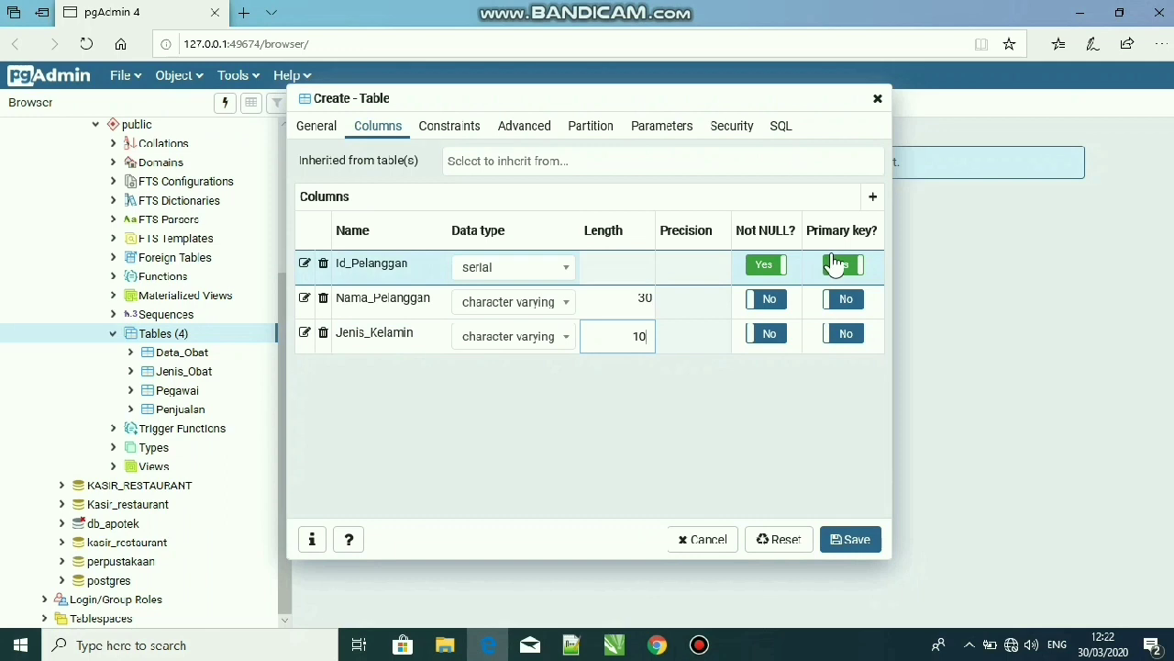
# Add a fourth column named Alamat to the Pelanggan table
pyautogui.click(875, 203)
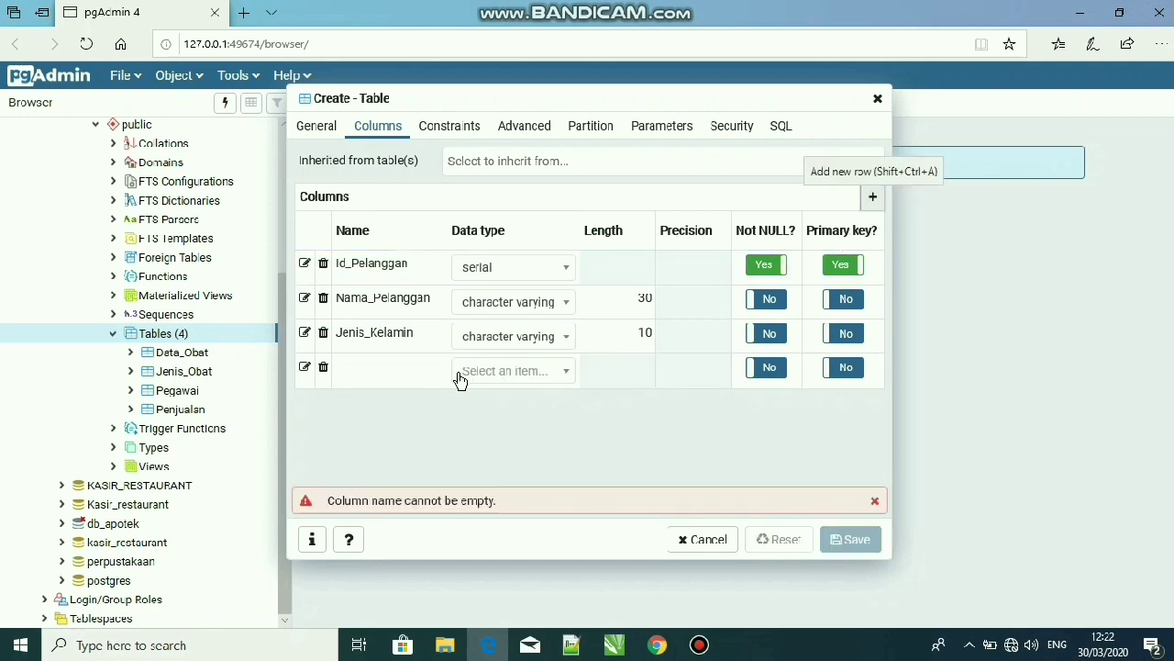
pyautogui.click(380, 366)
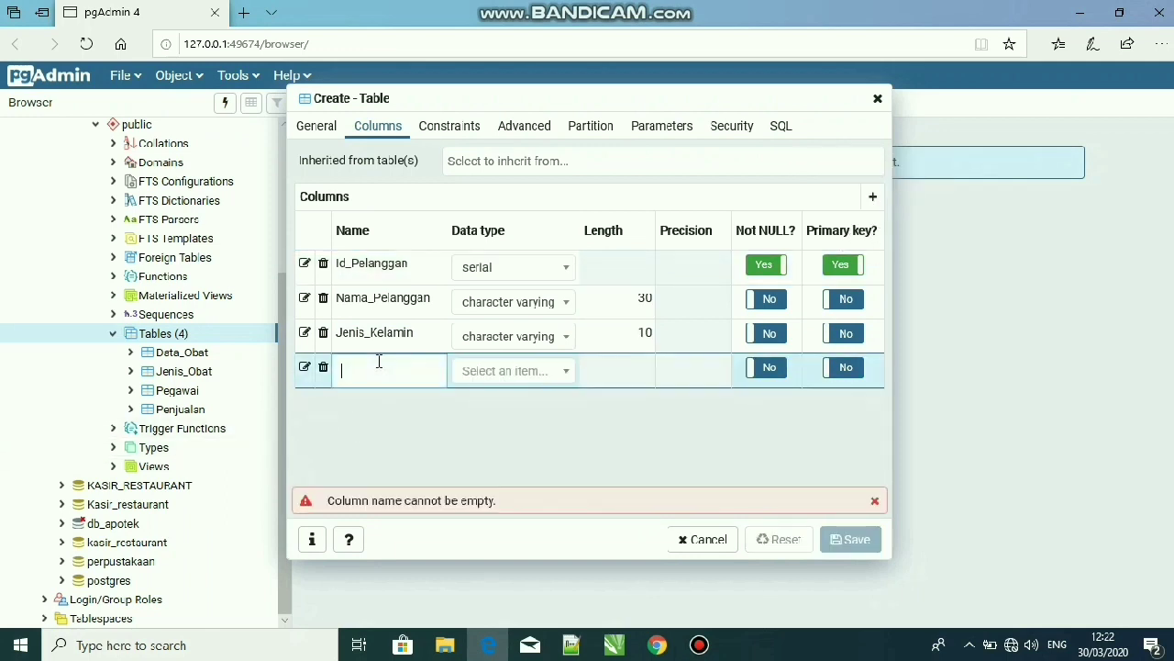
pyautogui.write('Alamat')
# Set the Alamat column's data type to character varying with a length of 50
pyautogui.click(522, 382)
pyautogui.write('cha')
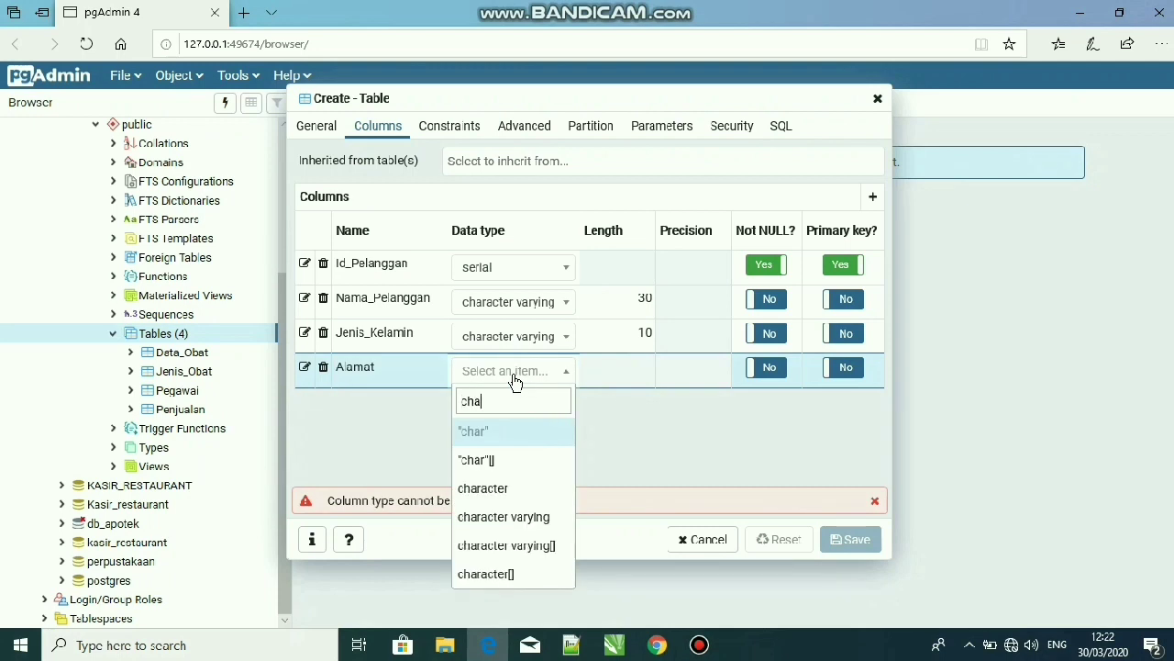
pyautogui.press('Down')
pyautogui.press('Down')
pyautogui.press('Down')
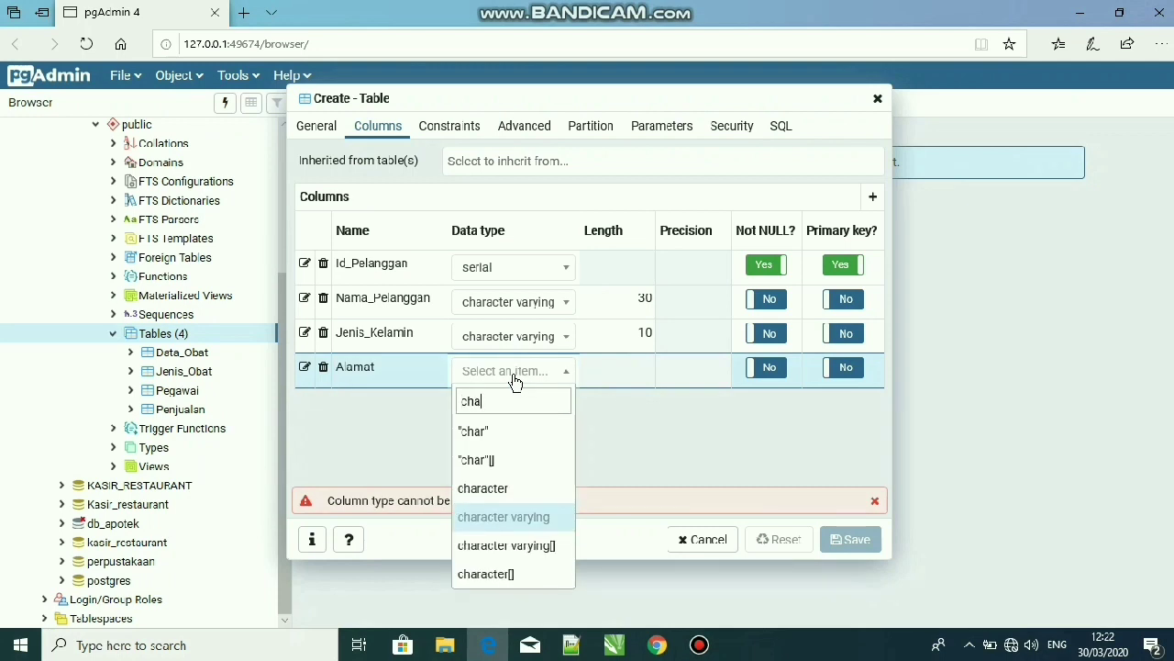
pyautogui.press('Return')
pyautogui.click(622, 368)
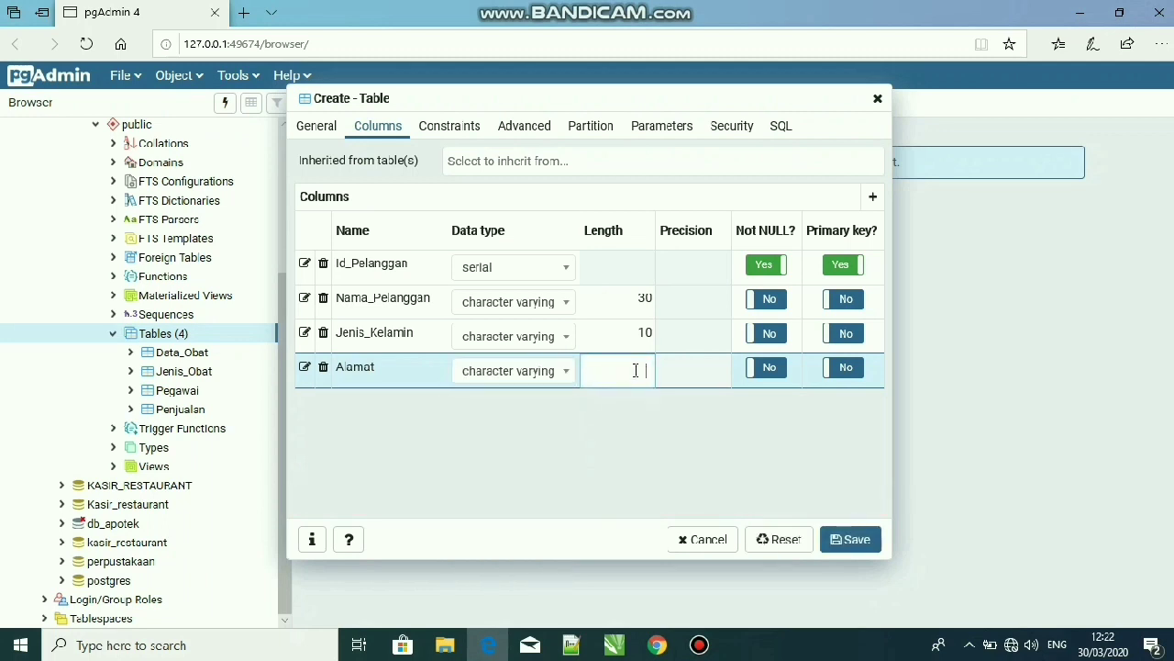
pyautogui.write('50')
pyautogui.click(633, 428)
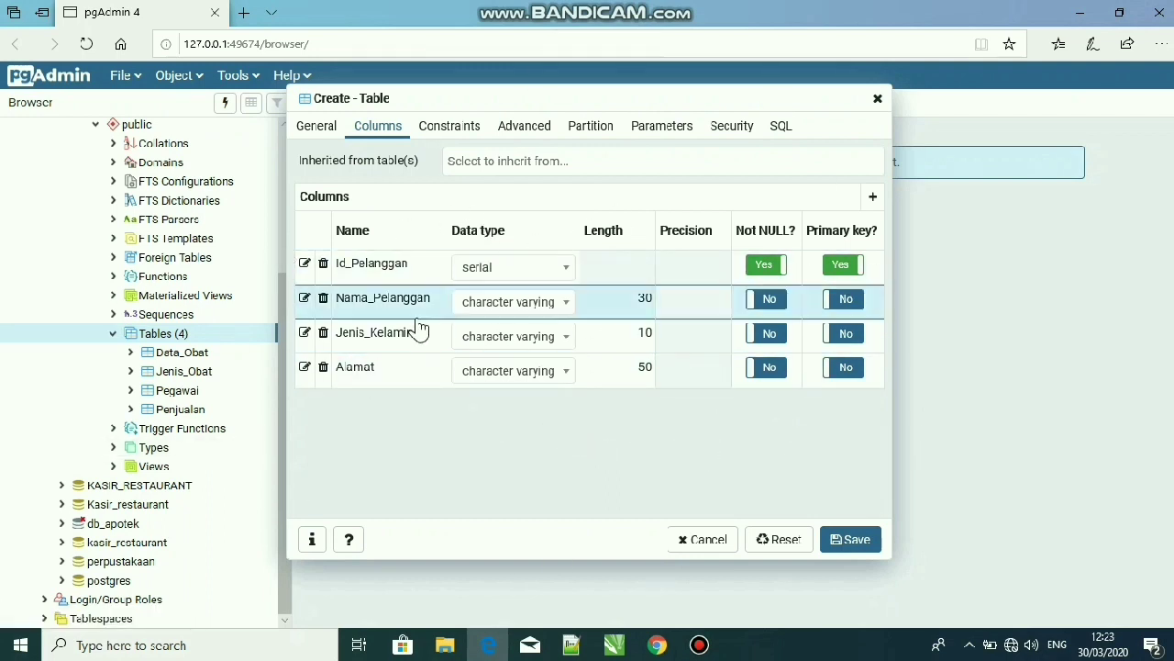
# Save the new Pelanggan table and select it in the object tree
pyautogui.click(861, 543)
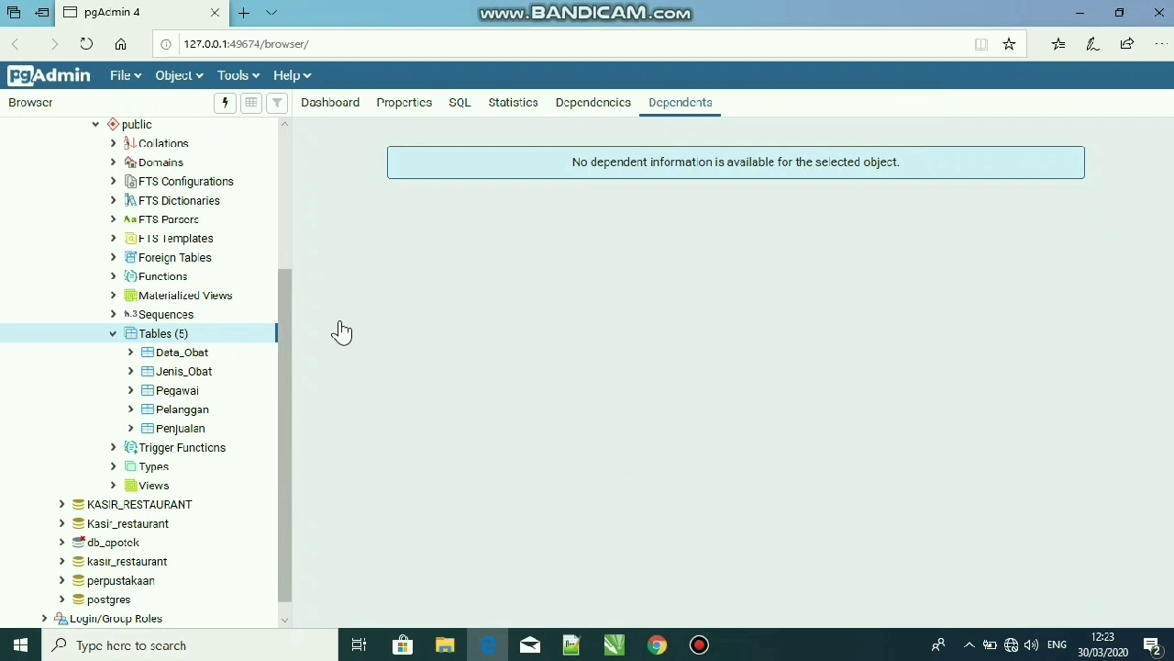
pyautogui.click(166, 415)
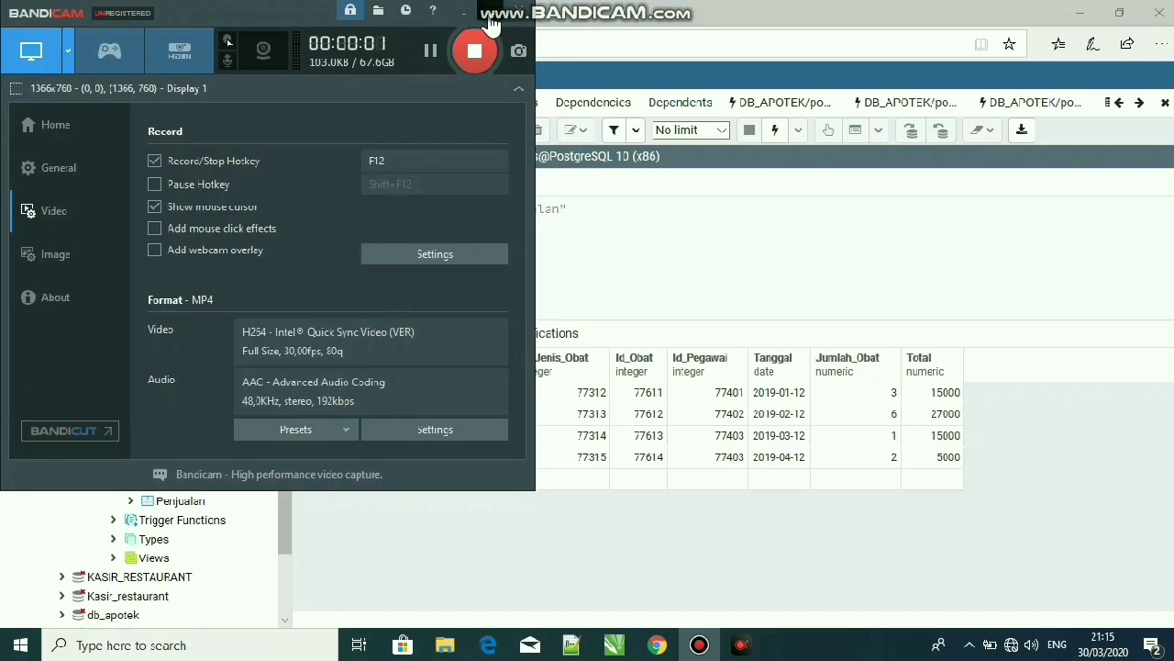
pyautogui.click(465, 12)
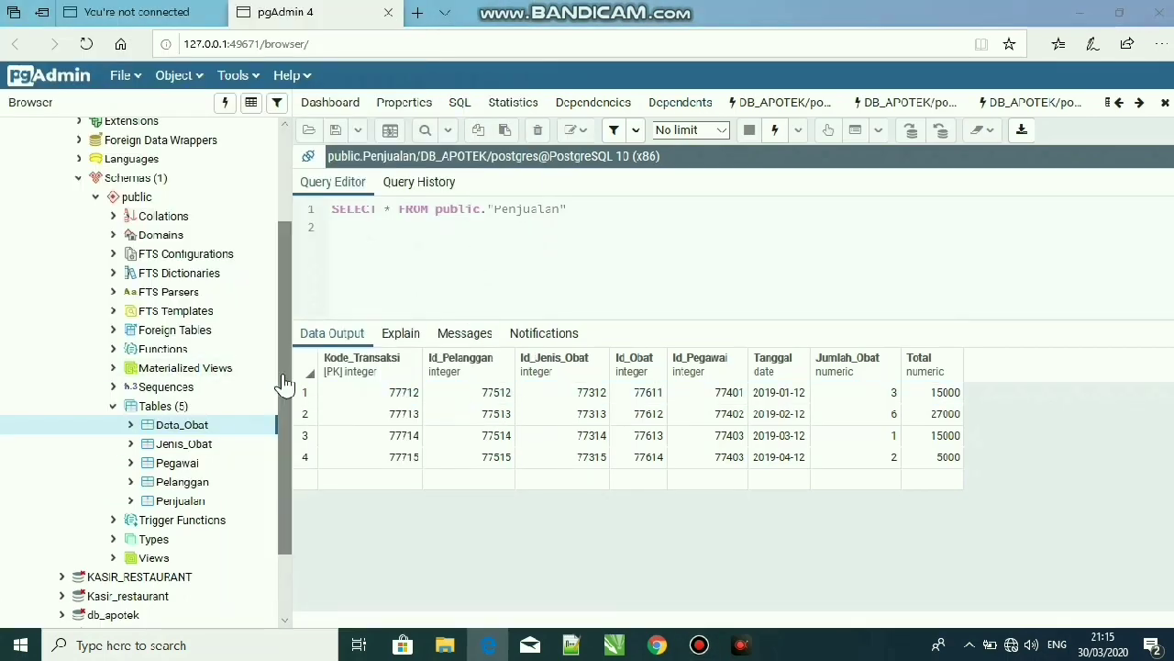
pyautogui.moveTo(288, 341); pyautogui.dragTo(300, 229)
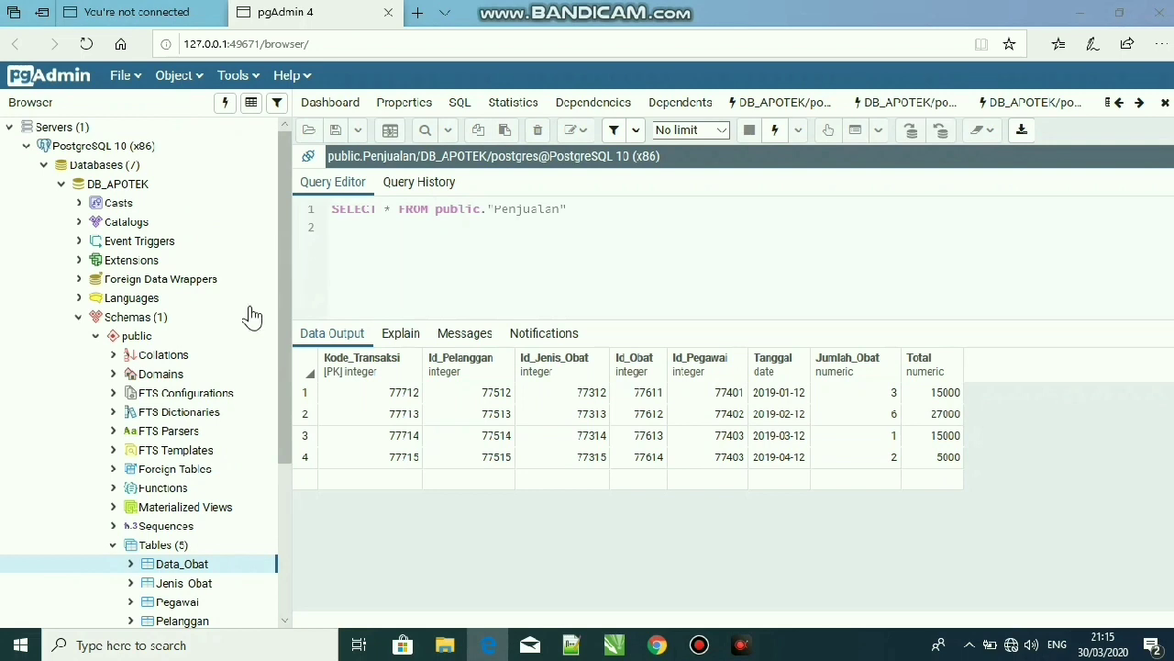
pyautogui.moveTo(287, 355); pyautogui.dragTo(290, 468)
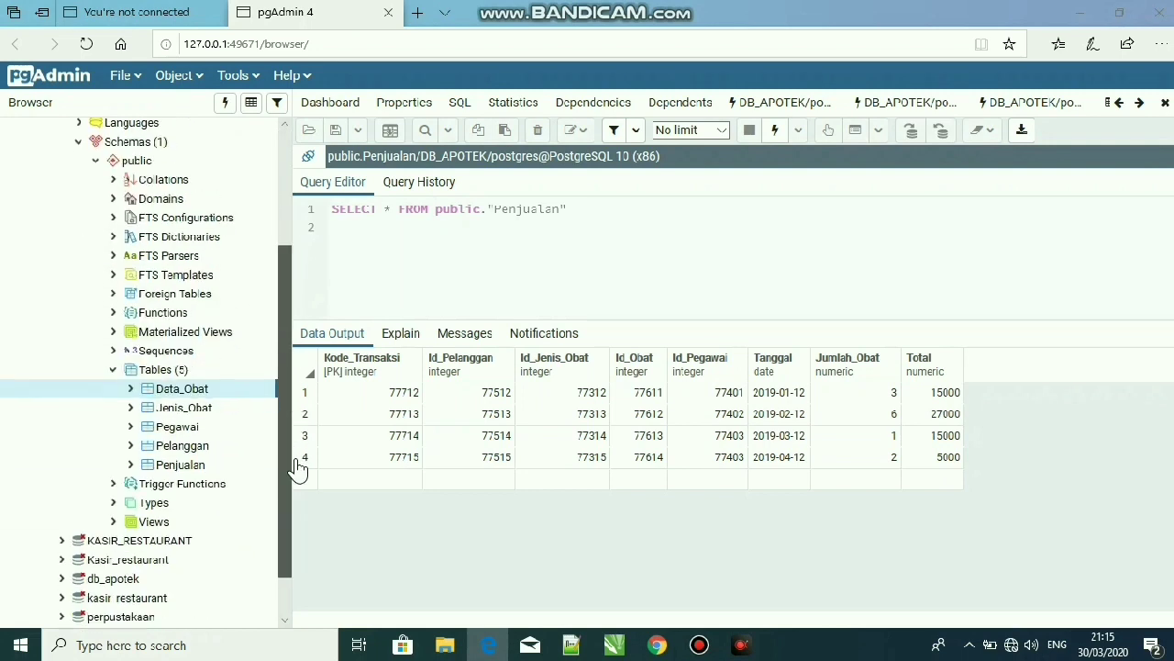
pyautogui.click(128, 372)
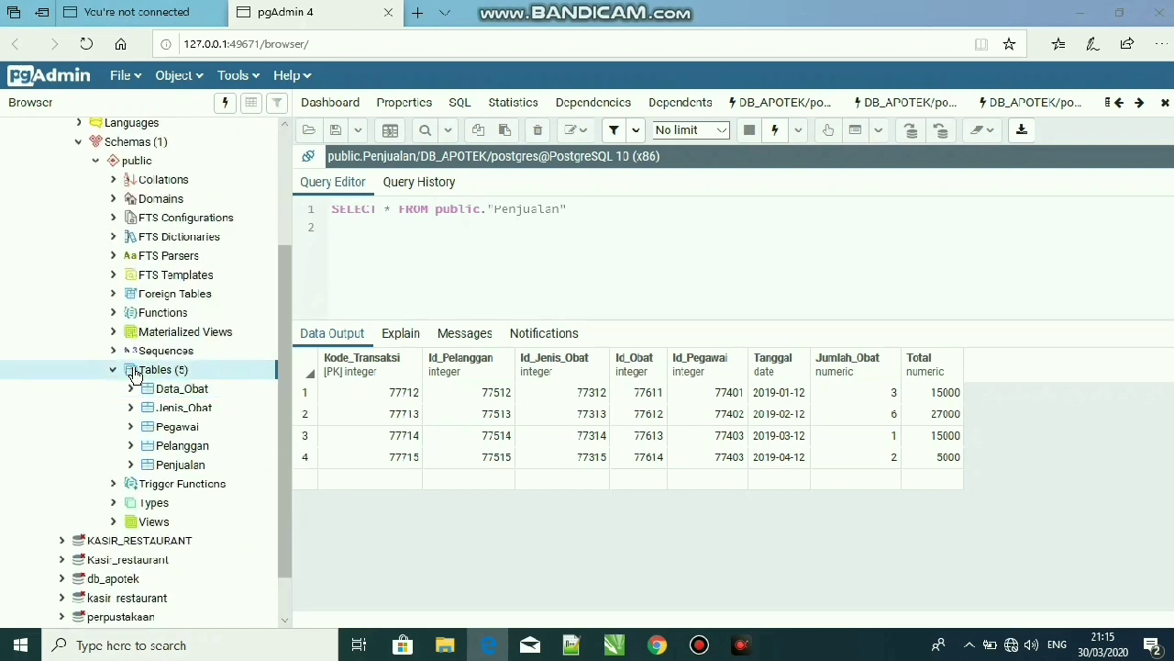
pyautogui.click(182, 389)
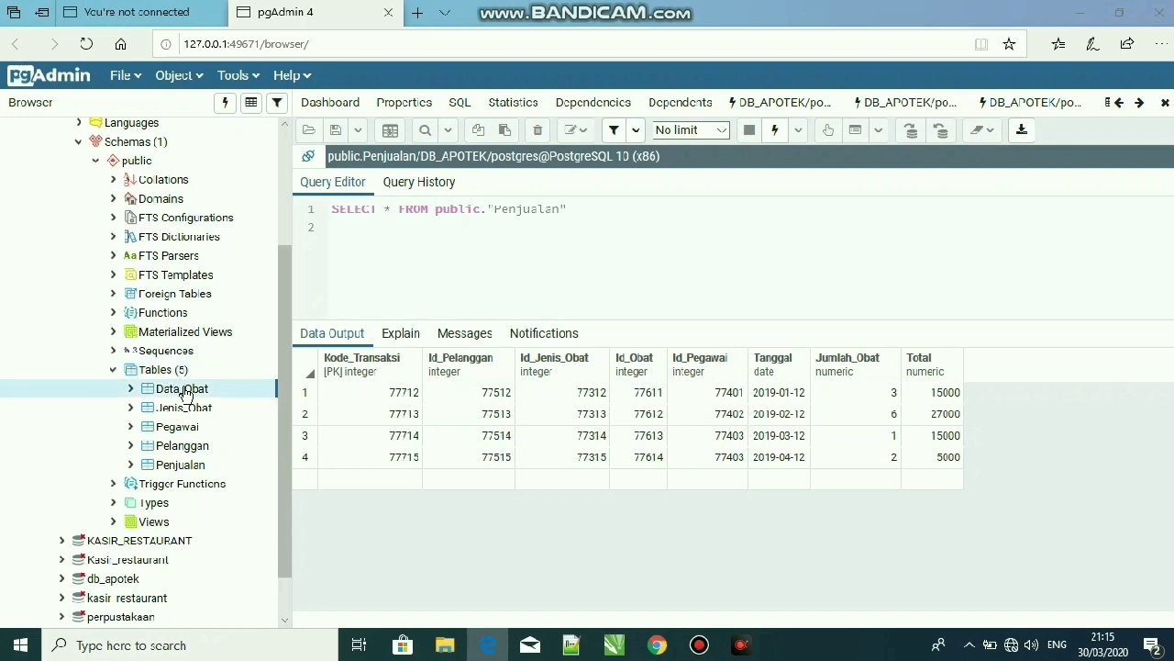
# Generate an UPDATE script for the Pelanggan table
pyautogui.rightClick(198, 448)
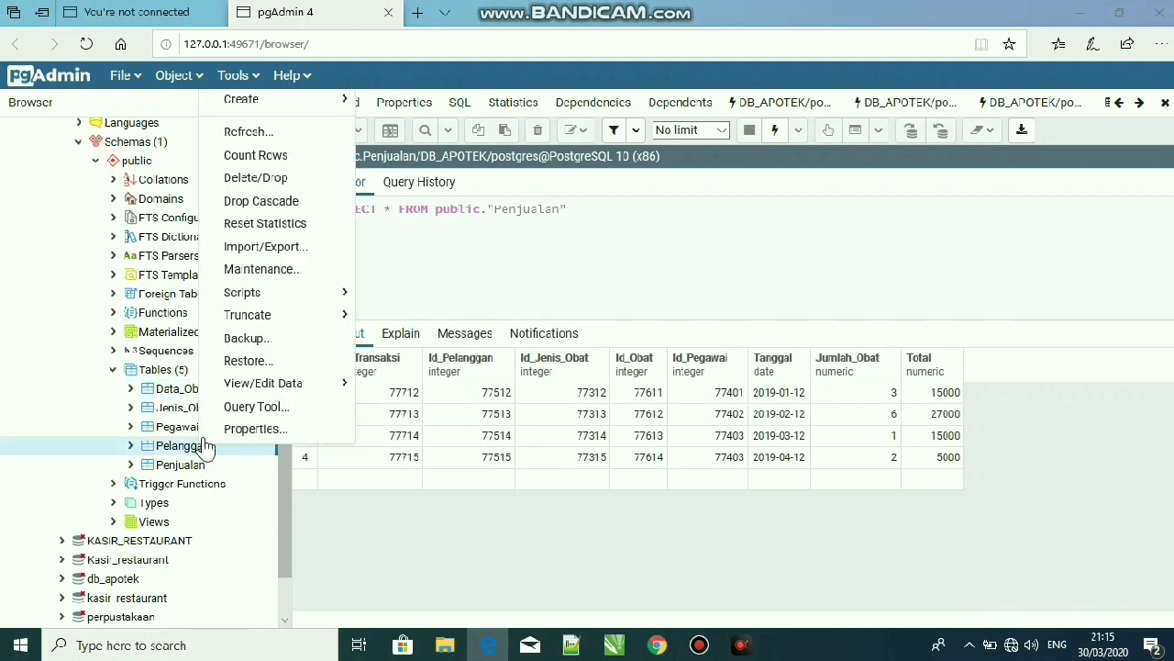
pyautogui.moveTo(280, 294)
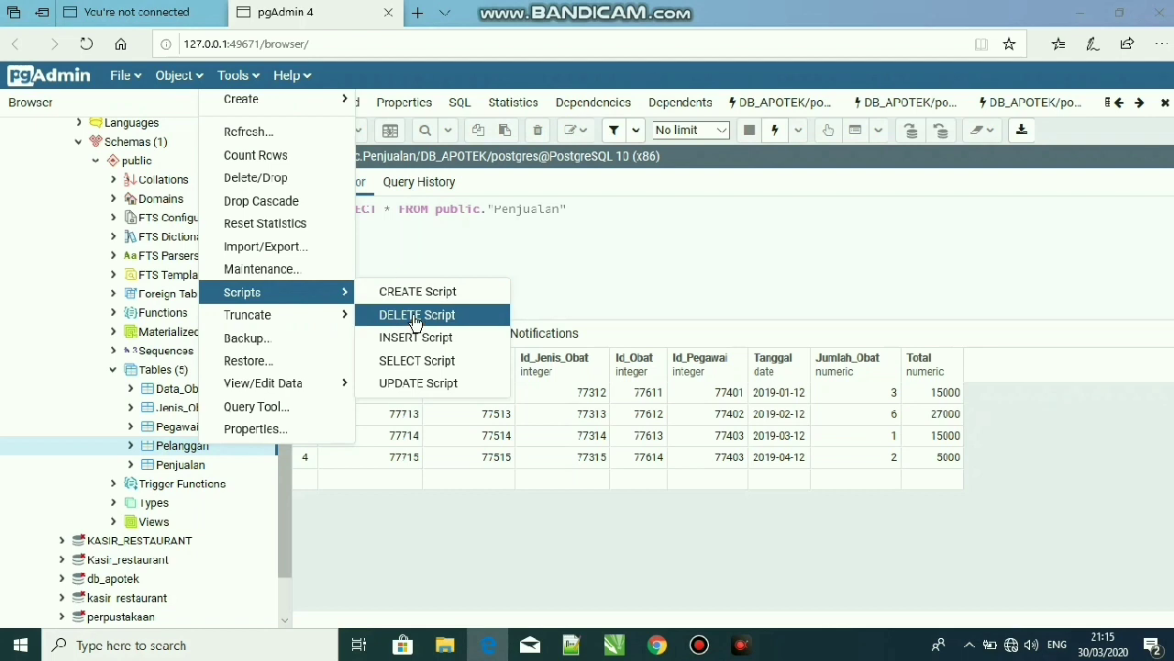
pyautogui.click(438, 384)
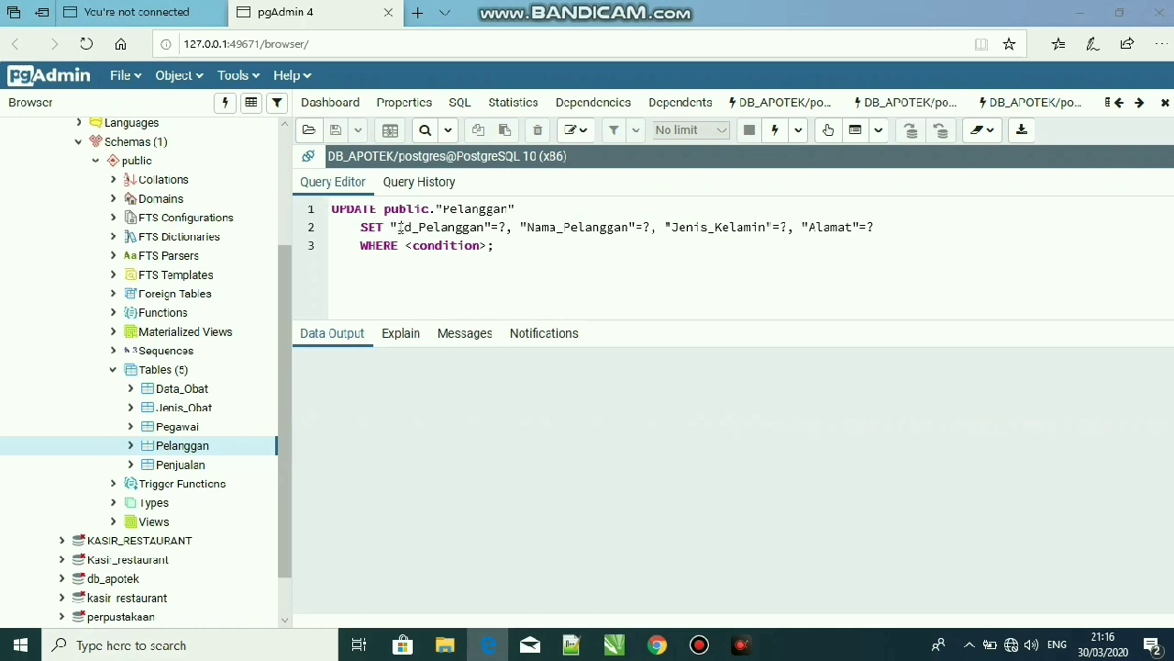
# Remove the Id_Pelanggan assignment from the UPDATE script's SET clause and enter the customer's name as the quoted Nama_Pelanggan value
pyautogui.moveTo(393, 225); pyautogui.dragTo(517, 227)
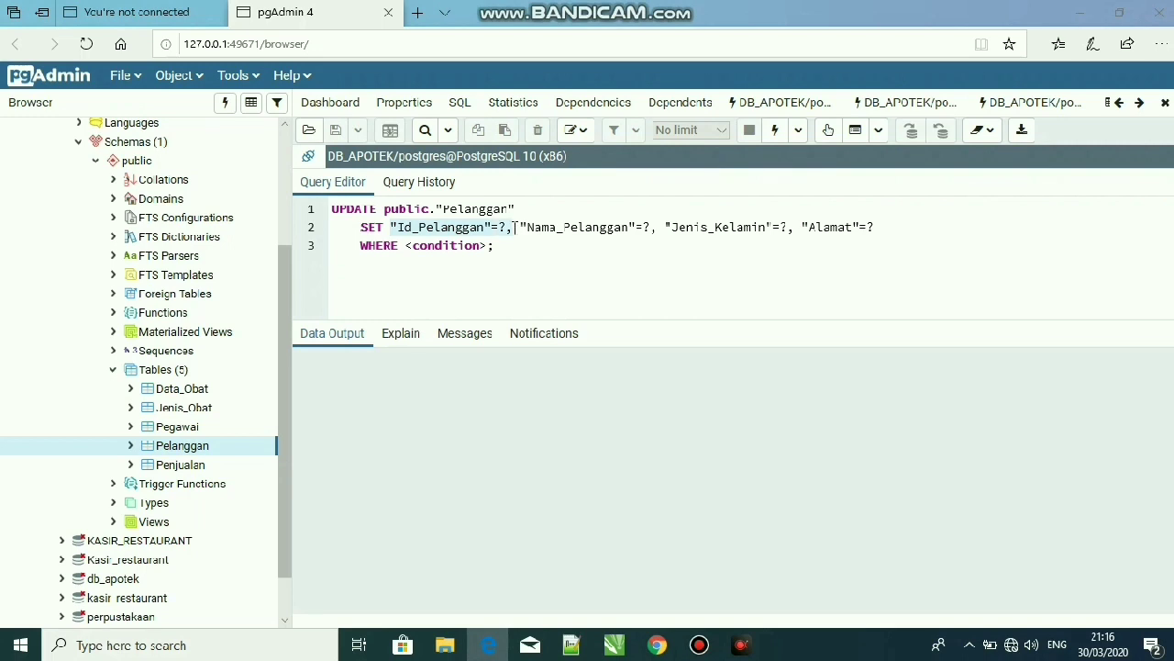
pyautogui.press('BackSpace')
pyautogui.click(528, 228)
pyautogui.press('BackSpace')
pyautogui.write("'")
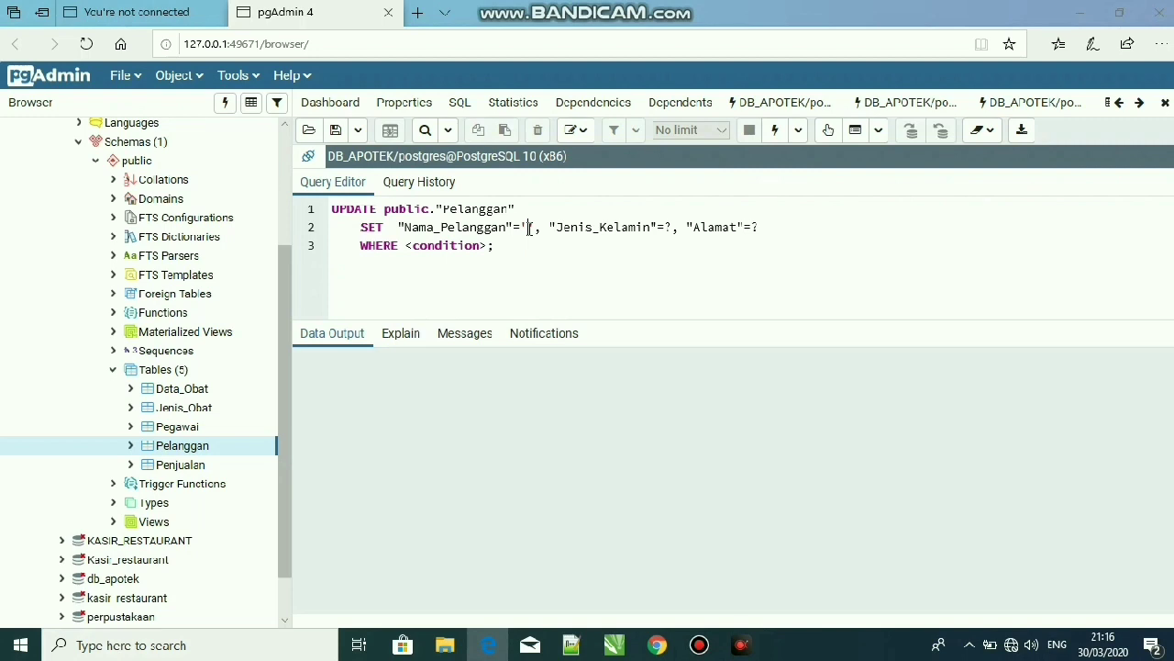
pyautogui.write('Elis')
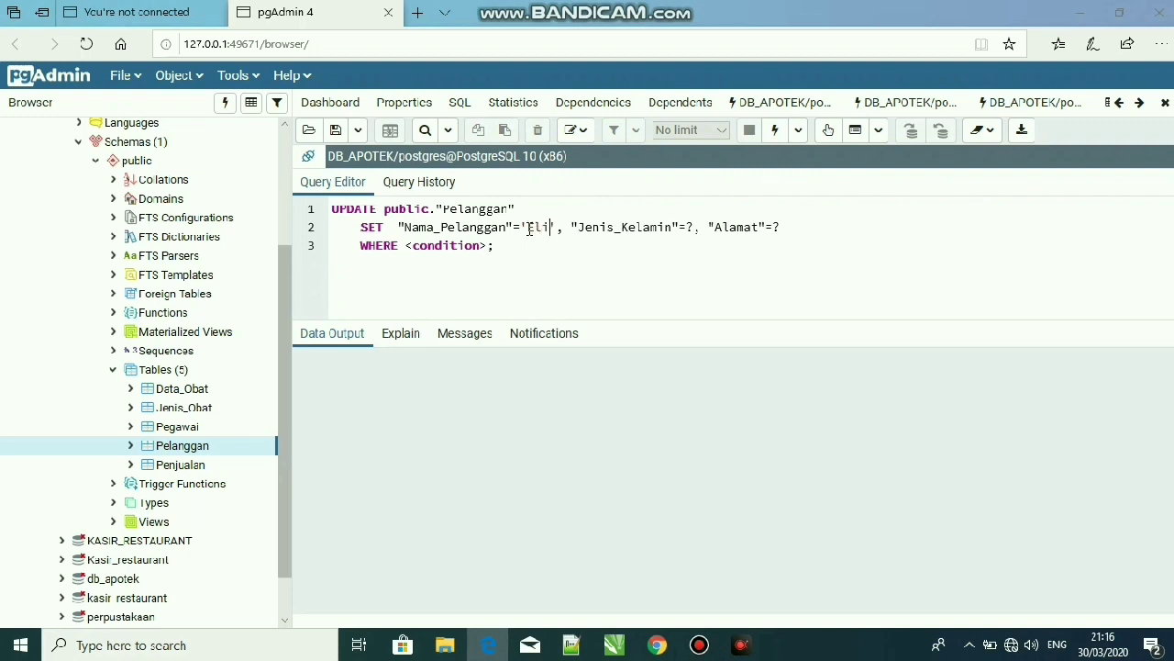
pyautogui.write(' mry')
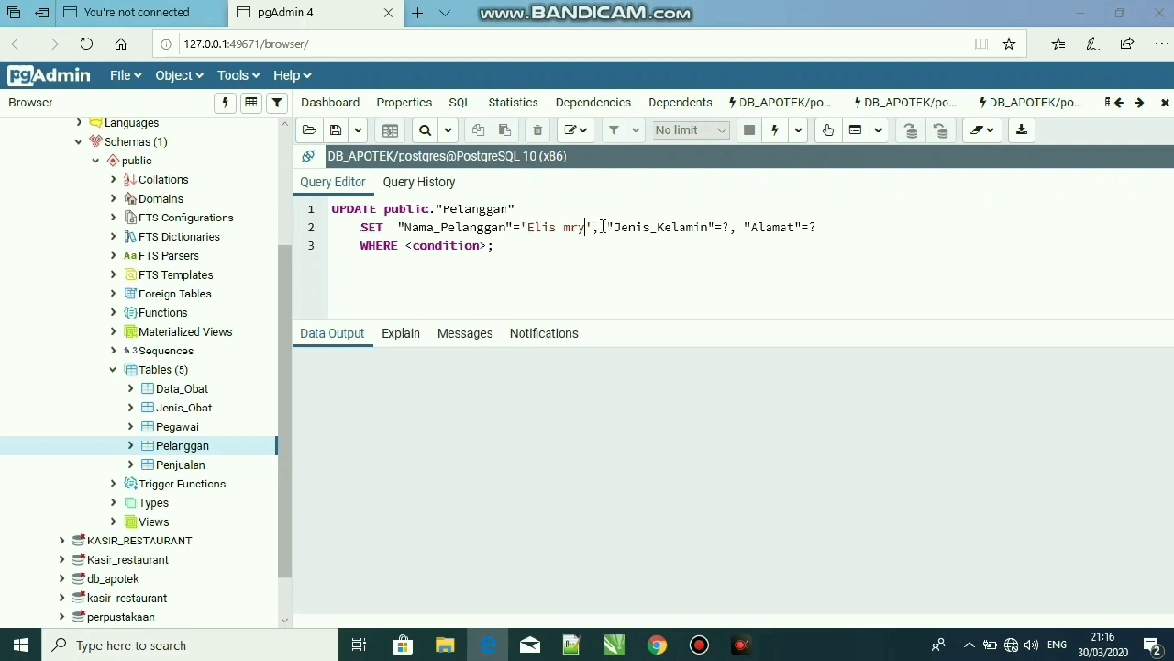
# Remove the Jenis_Kelamin and Alamat assignments and the trailing comma from the UPDATE script's SET clause
pyautogui.moveTo(607, 227); pyautogui.dragTo(823, 227)
pyautogui.press('BackSpace')
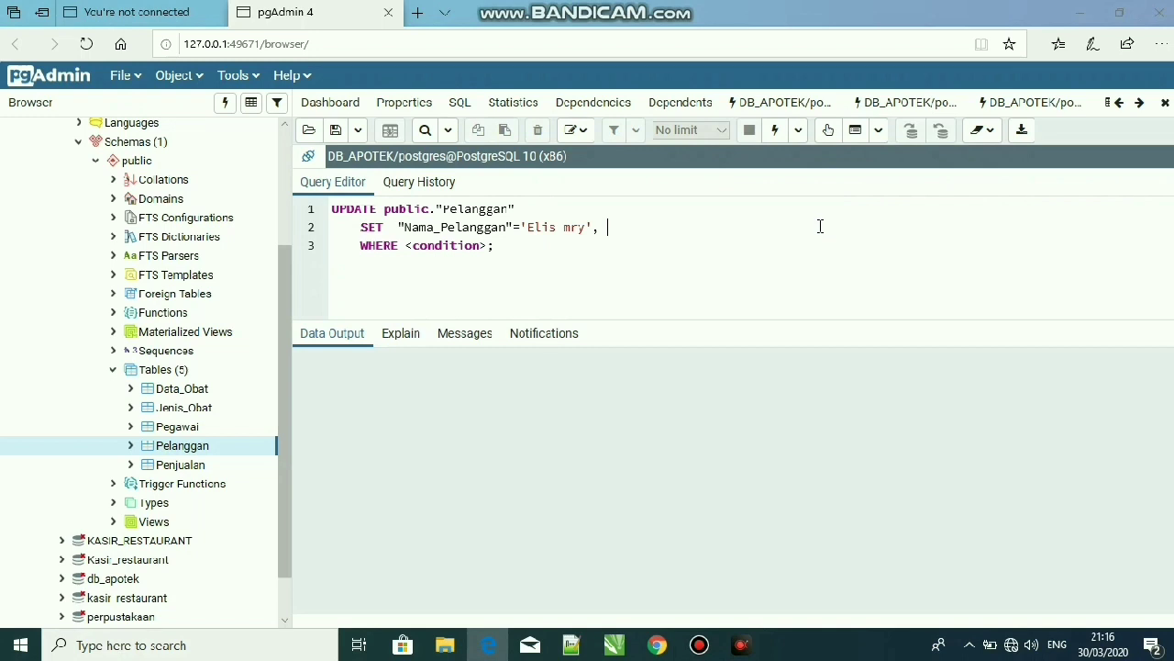
pyautogui.press('BackSpace')
# Replace the WHERE clause's condition placeholder with a comparison on the quoted "Nama_Pelanggan" column
pyautogui.click(487, 246)
pyautogui.press('BackSpace')
pyautogui.press('BackSpace')
pyautogui.press('BackSpace')
pyautogui.press('BackSpace')
pyautogui.press('BackSpace')
pyautogui.press('BackSpace')
pyautogui.press('BackSpace')
pyautogui.press('BackSpace')
pyautogui.press('BackSpace')
pyautogui.press('BackSpace')
pyautogui.press('BackSpace')
pyautogui.write("'")
pyautogui.press('BackSpace')
pyautogui.write('"Nama_Pelanggan"=\'')
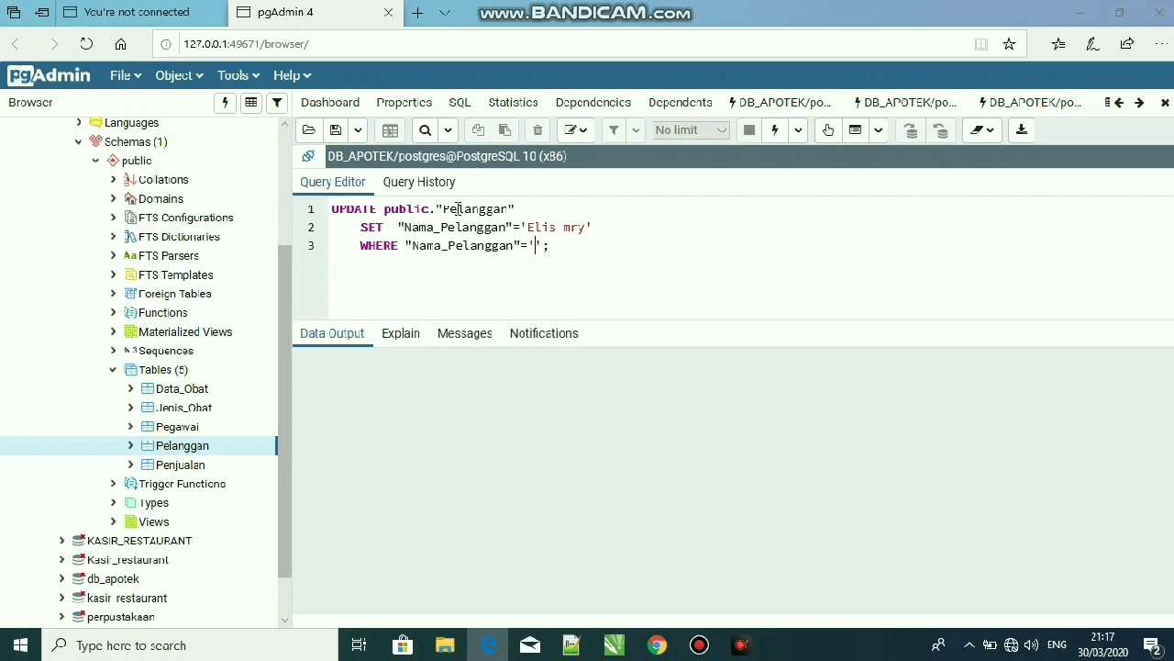
pyautogui.write("Saharya'")
# Enter the customer's existing name as the quoted comparison value in the WHERE clause and run the UPDATE query
pyautogui.click(777, 137)
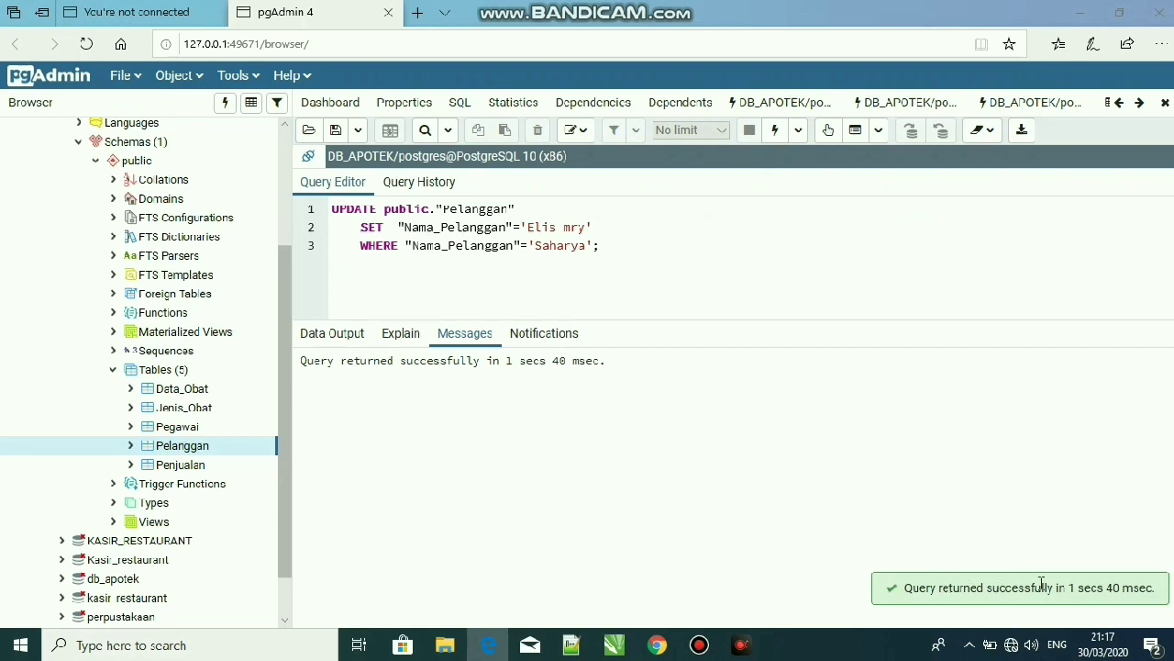
# View all rows of the Pelanggan table to check the updated customer name
pyautogui.click(485, 245)
pyautogui.click(572, 245)
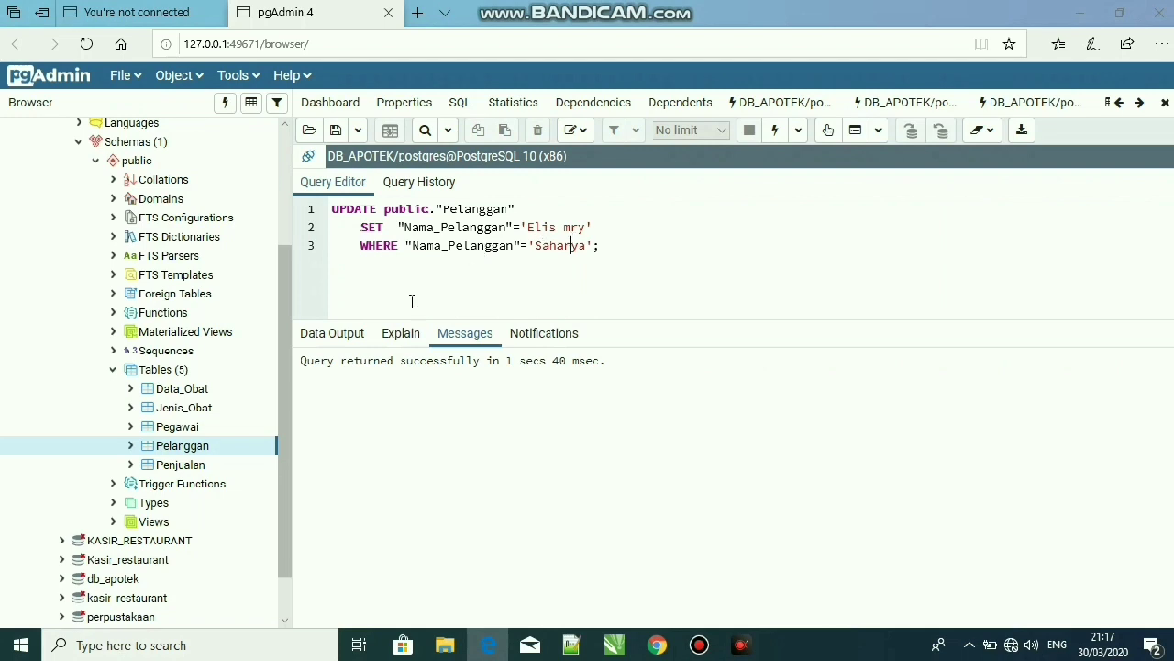
pyautogui.rightClick(233, 452)
pyautogui.moveTo(290, 387)
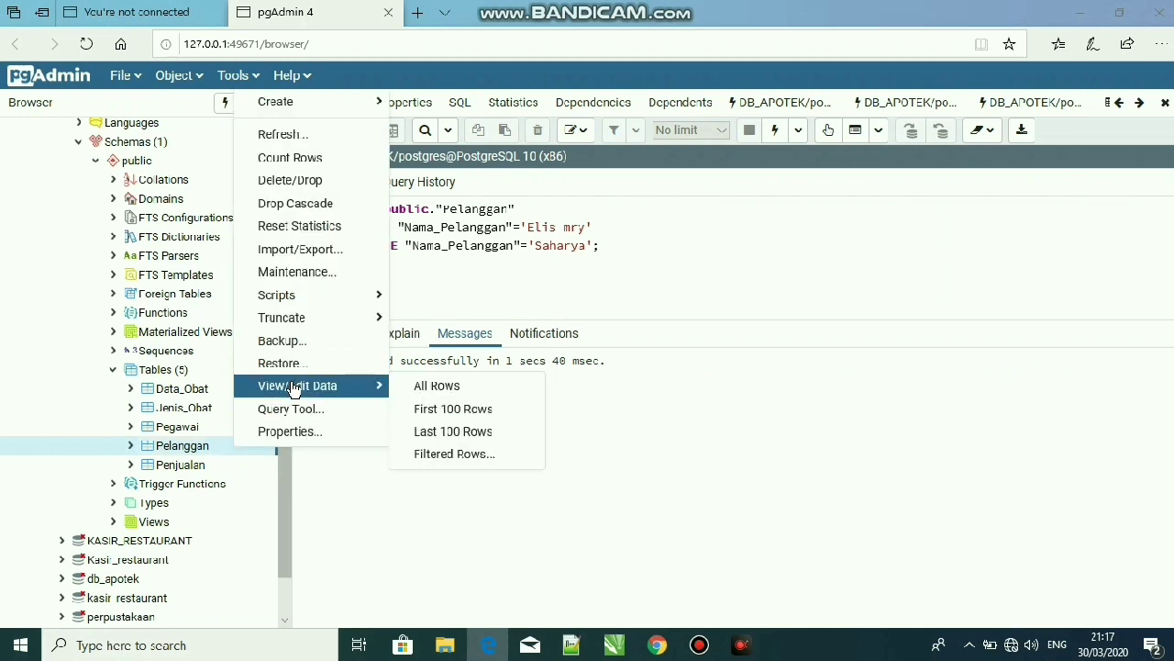
pyautogui.click(447, 392)
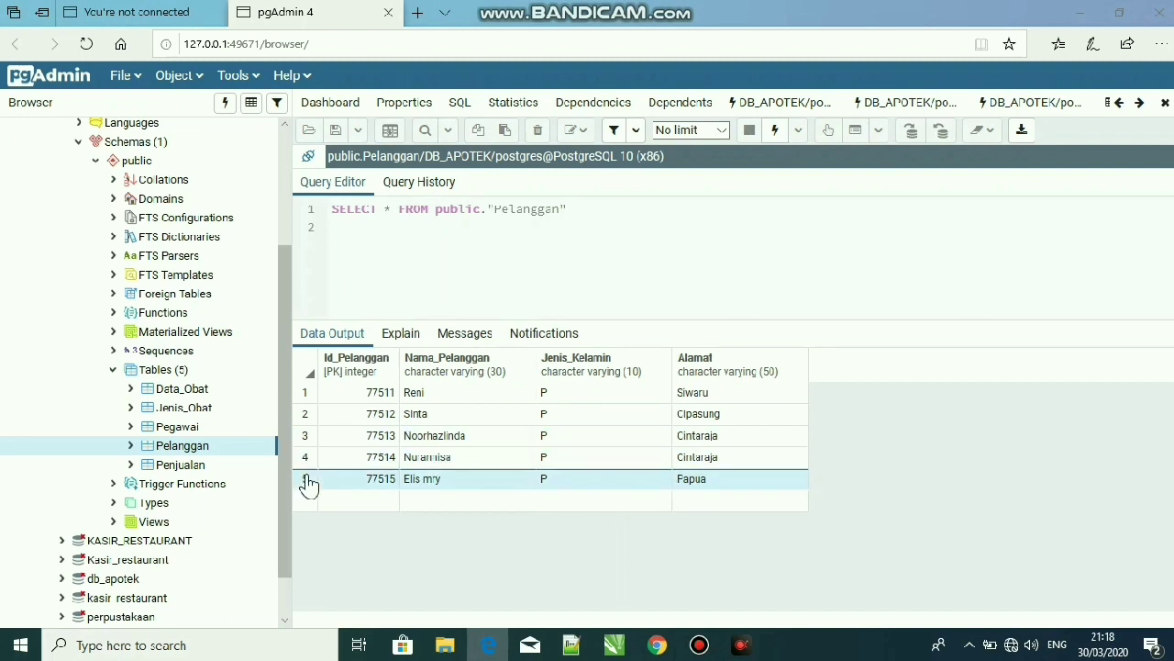
# Generate a new UPDATE script for the Pelanggan table and strip its SET clause down to the Alamat assignment
pyautogui.rightClick(224, 451)
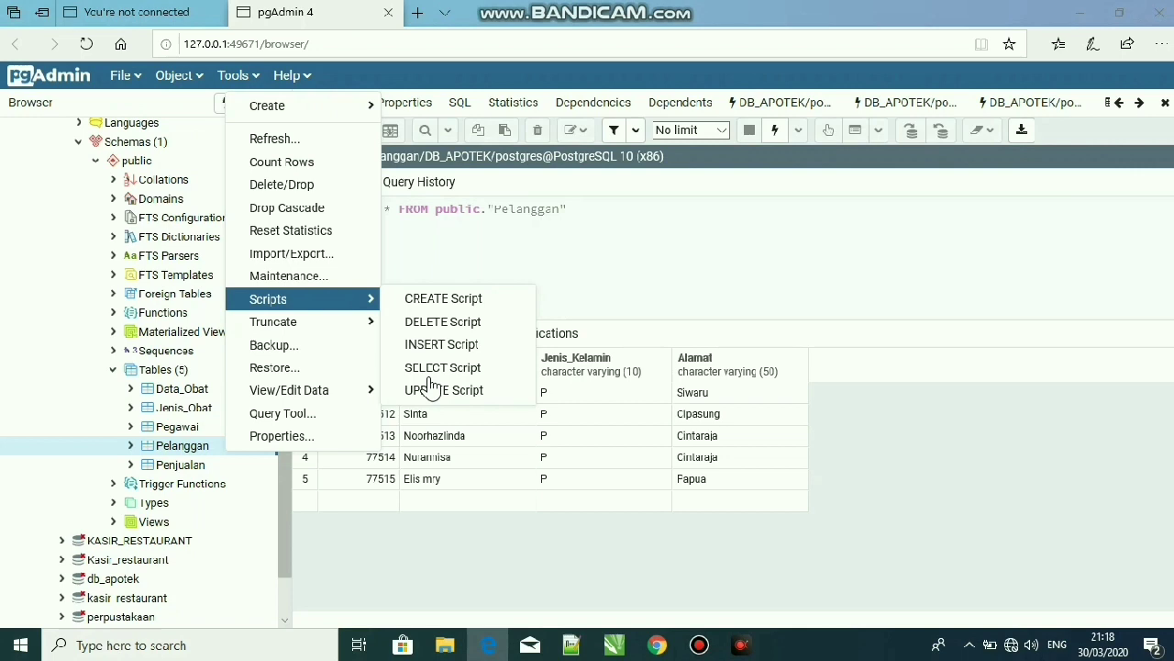
pyautogui.click(423, 390)
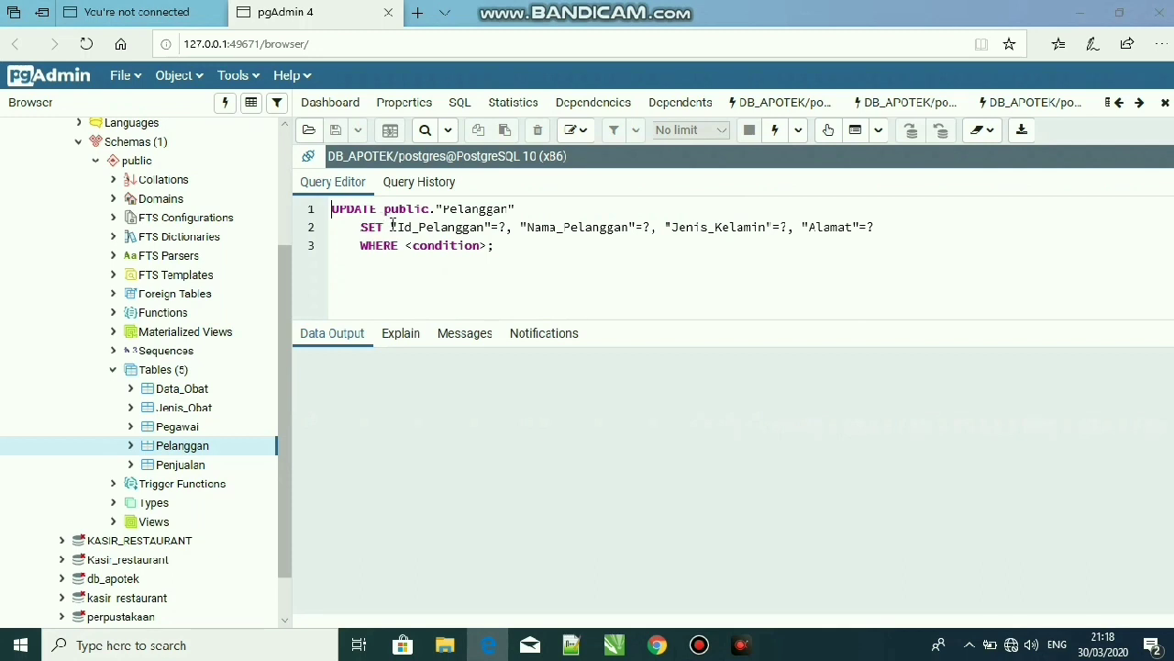
pyautogui.moveTo(392, 225); pyautogui.dragTo(658, 229)
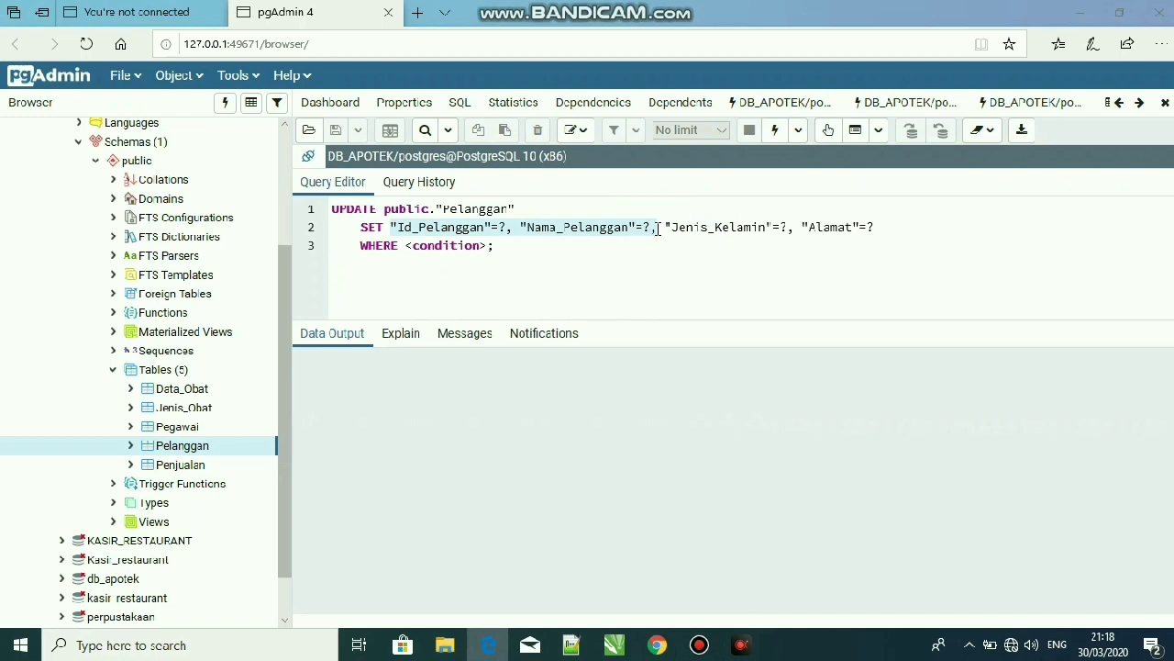
pyautogui.press('BackSpace')
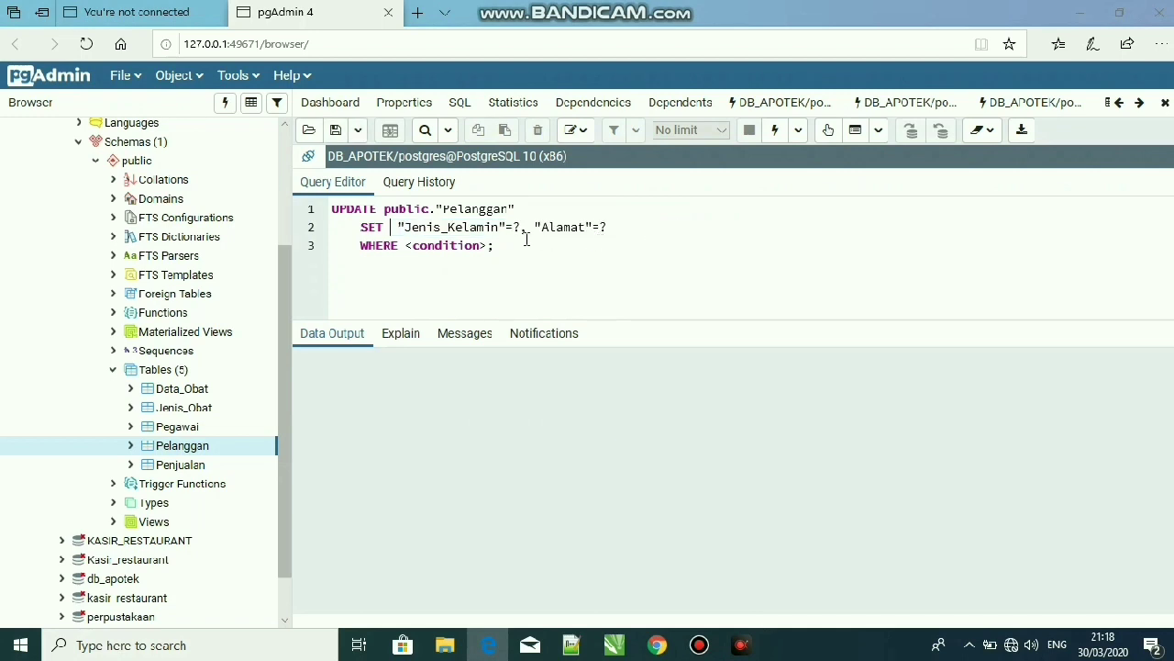
pyautogui.moveTo(526, 229); pyautogui.dragTo(396, 227)
pyautogui.press('BackSpace')
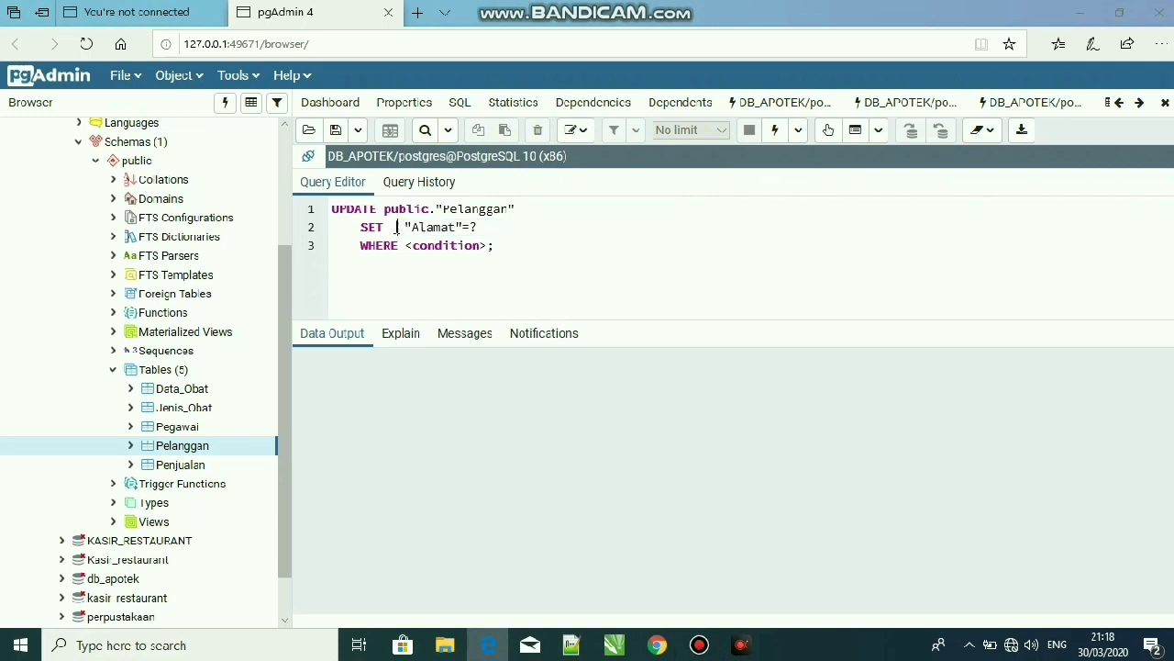
# Set the Alamat value in the UPDATE script's SET clause to 'Cintaraja'
pyautogui.click(480, 227)
pyautogui.press('BackSpace')
pyautogui.write("'Cintaraja")
# Replace the UPDATE script's condition placeholder with a comparison on the quoted "Alamat" column
pyautogui.click(486, 248)
pyautogui.press('BackSpace')
pyautogui.press('BackSpace')
pyautogui.press('BackSpace')
pyautogui.press('BackSpace')
pyautogui.press('BackSpace')
pyautogui.press('BackSpace')
pyautogui.press('BackSpace')
pyautogui.press('BackSpace')
pyautogui.press('BackSpace')
pyautogui.press('BackSpace')
pyautogui.press('BackSpace')
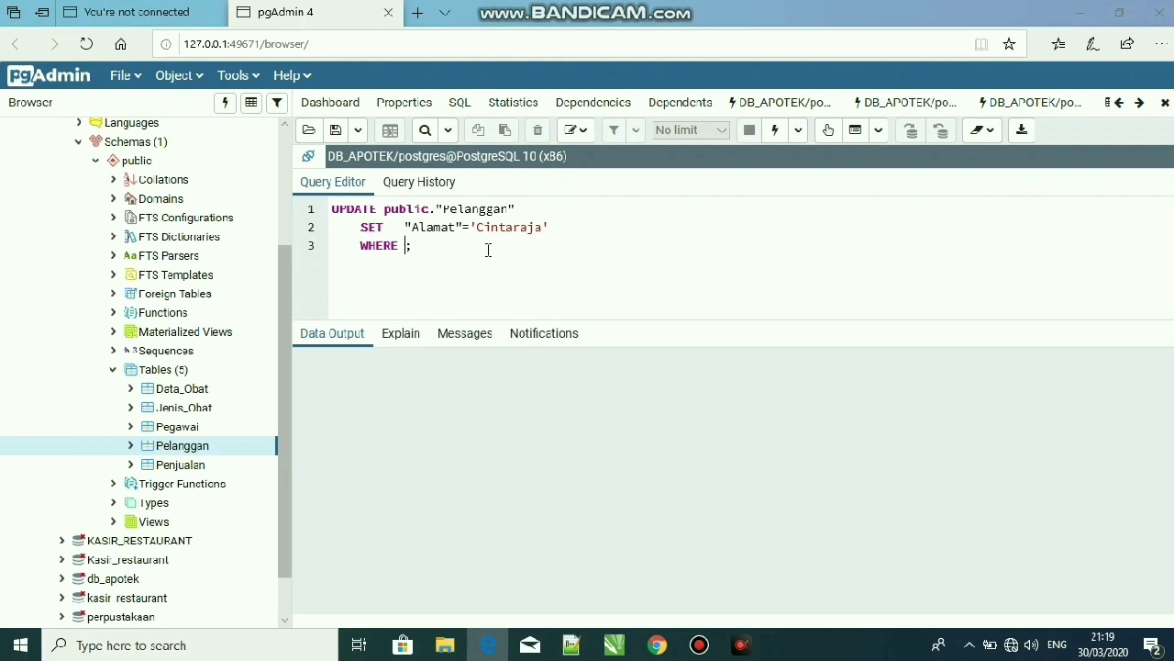
pyautogui.write("''")
pyautogui.press('BackSpace')
pyautogui.press('BackSpace')
pyautogui.write('"Alamat"=\'Papua')
# Enter 'Papua' as the Alamat value to match in the WHERE clause and run the UPDATE query
pyautogui.click(775, 130)
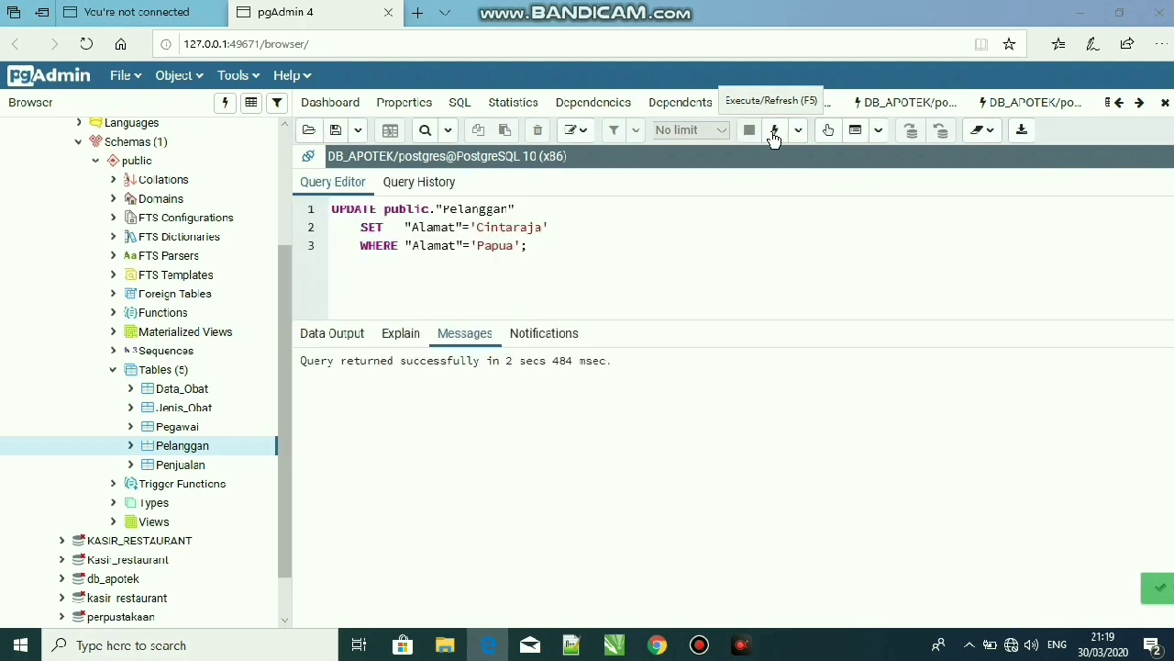
# View all rows of the Pelanggan table to check the updated Alamat value
pyautogui.rightClick(206, 456)
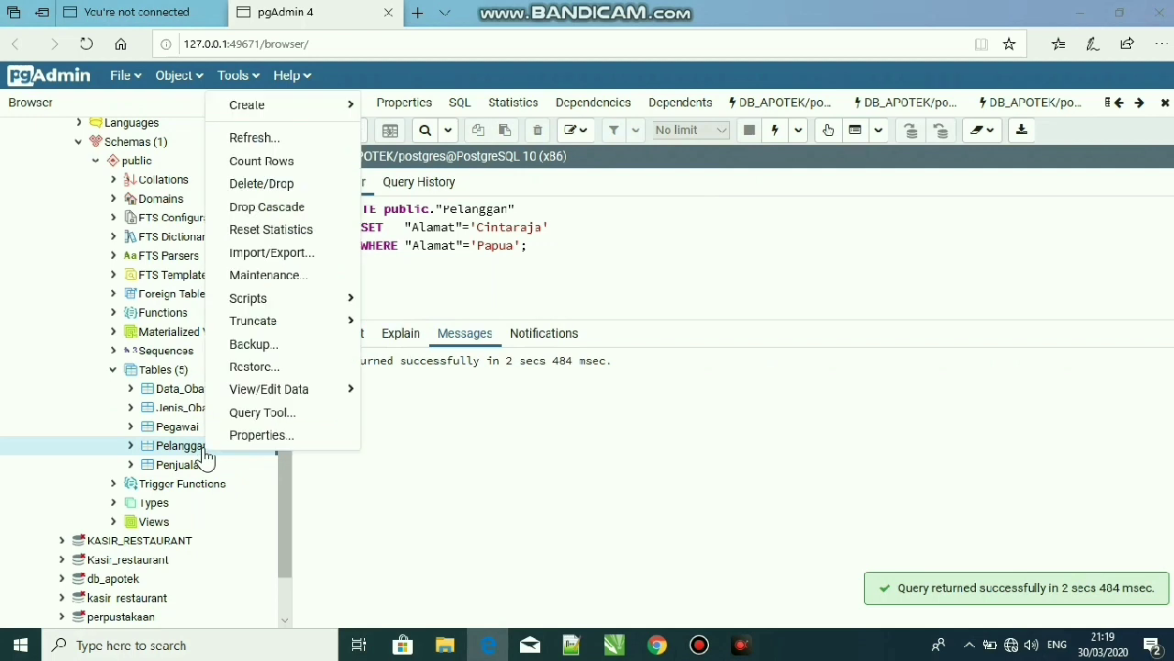
pyautogui.moveTo(304, 393)
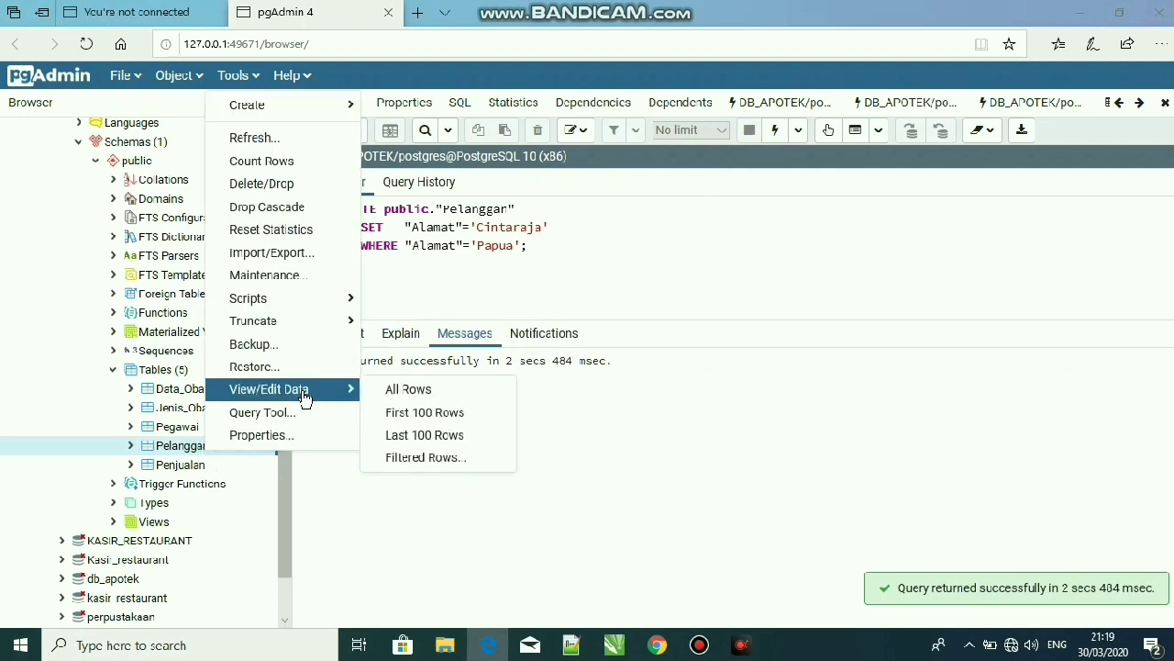
pyautogui.click(396, 390)
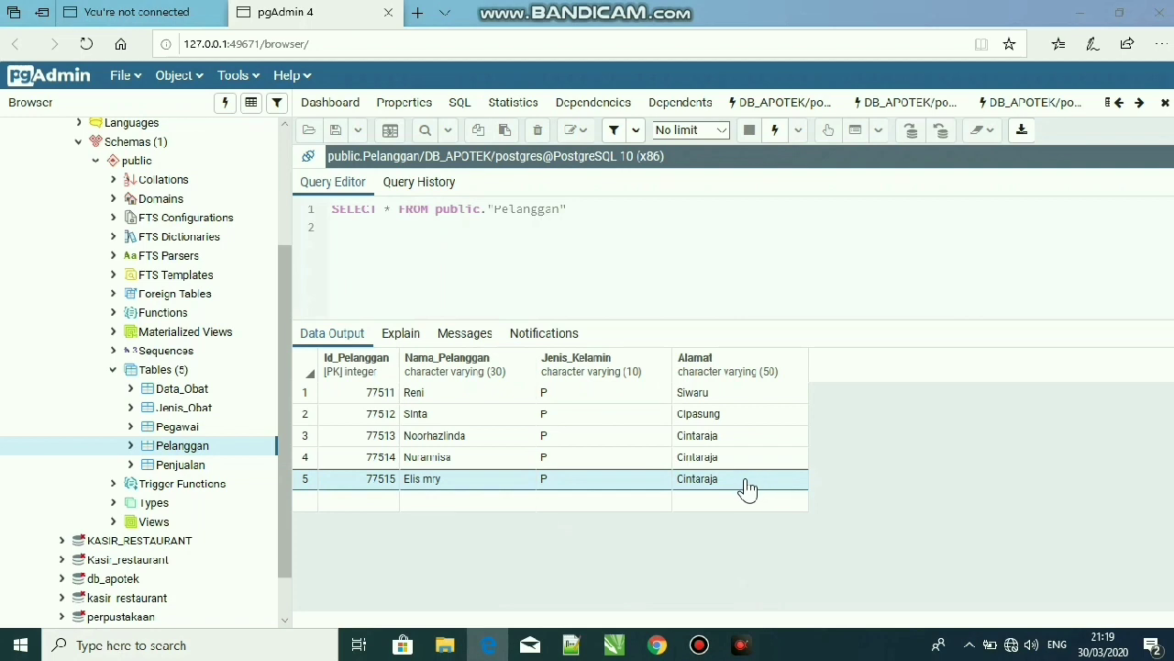
# Generate a SELECT script for the Pelanggan table and run it to list all four columns
pyautogui.rightClick(231, 453)
pyautogui.moveTo(315, 306)
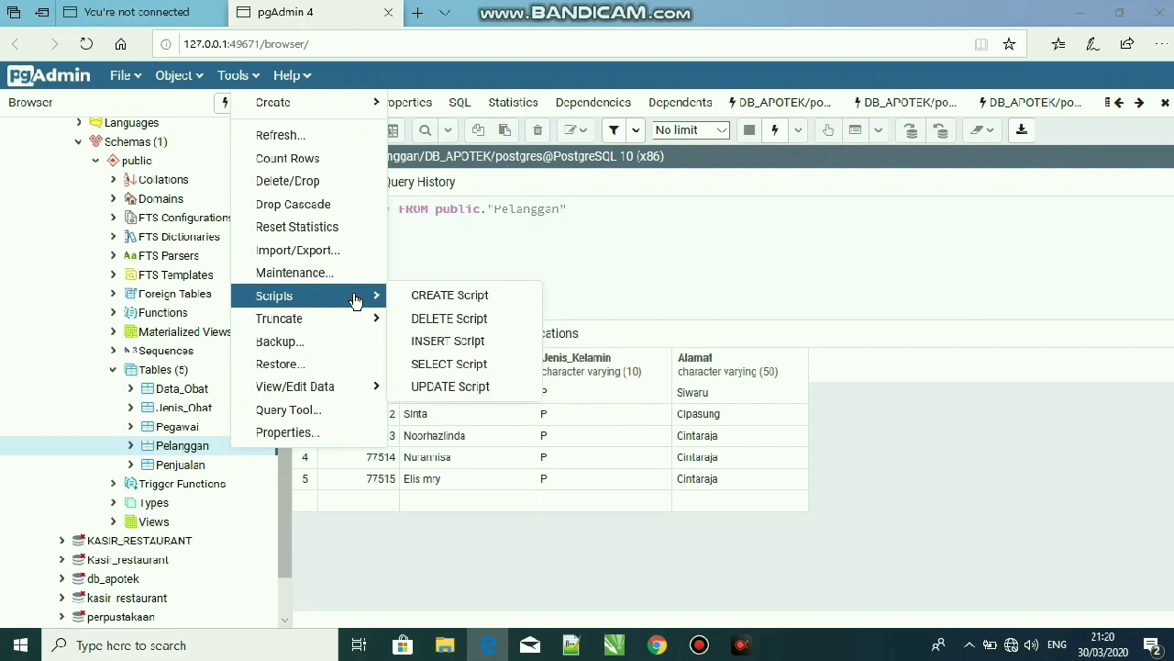
pyautogui.click(460, 364)
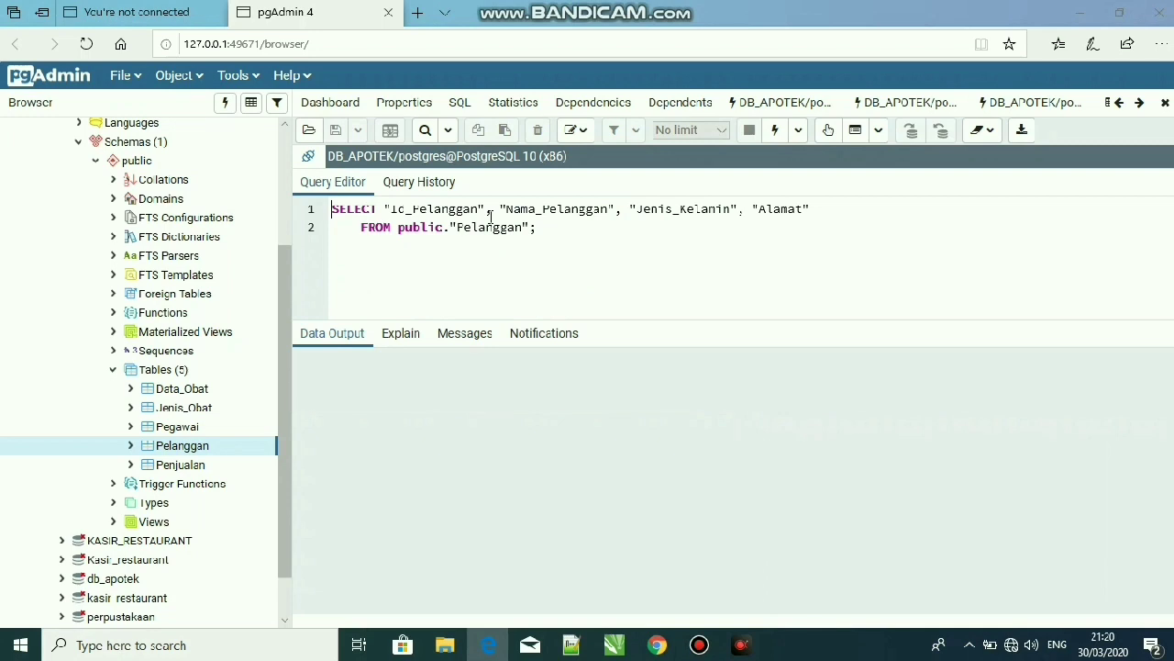
pyautogui.click(574, 222)
pyautogui.click(773, 134)
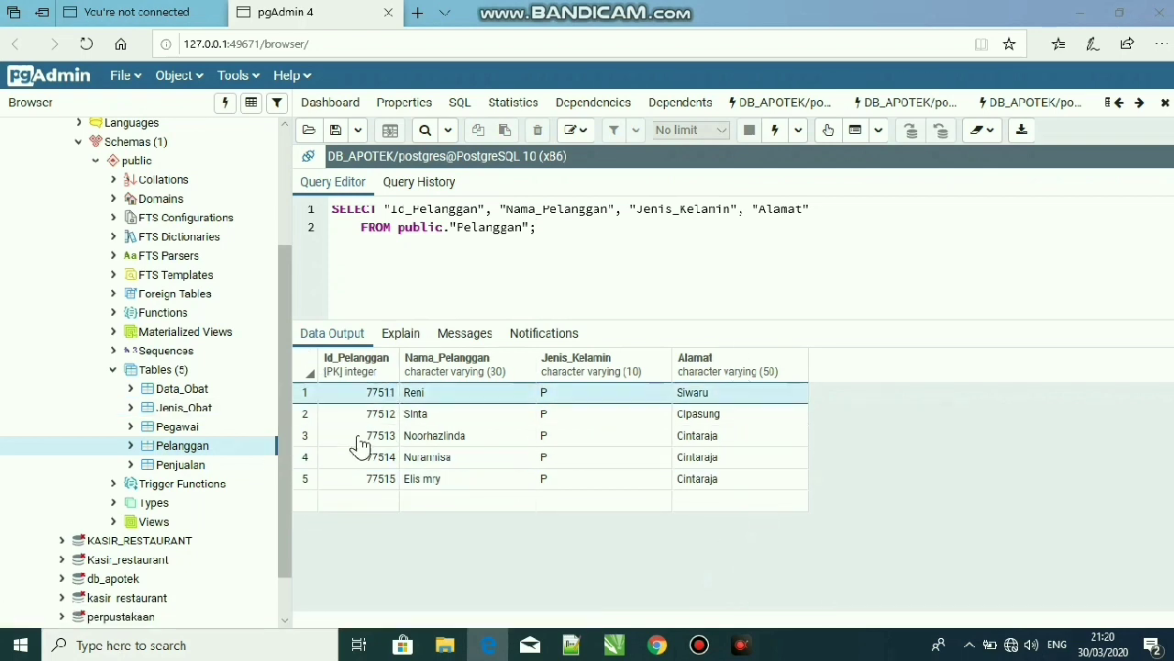
# Generate an INSERT script for the Pelanggan table and enter the new customer's ID as the quoted Id_Pelanggan value
pyautogui.rightClick(192, 452)
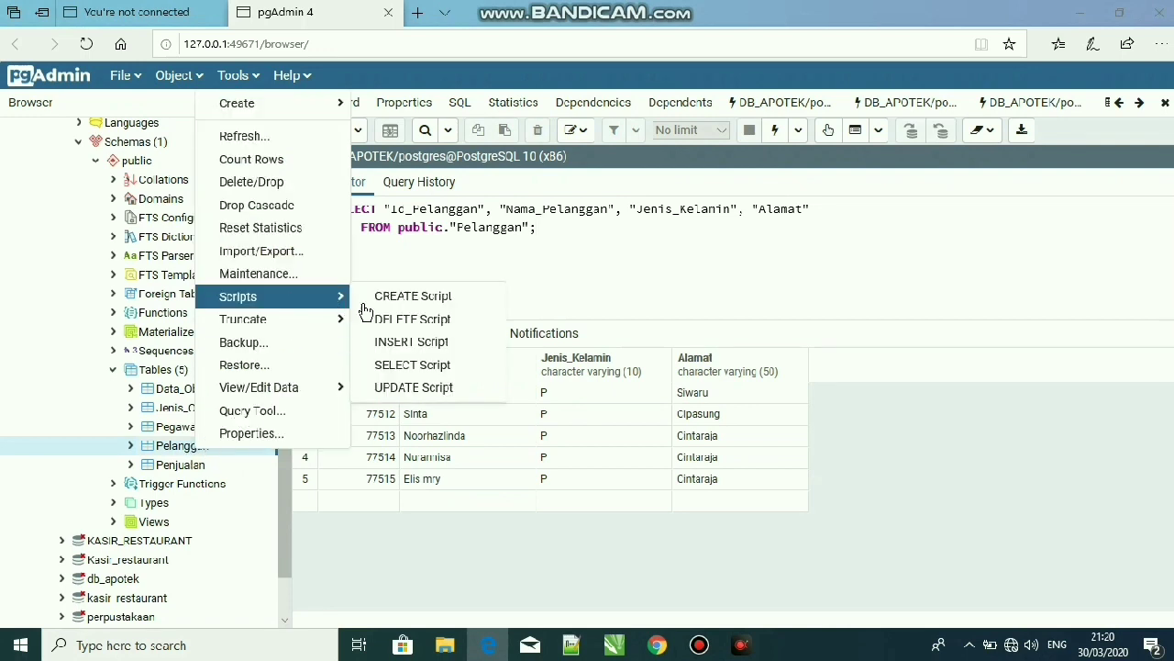
pyautogui.click(402, 341)
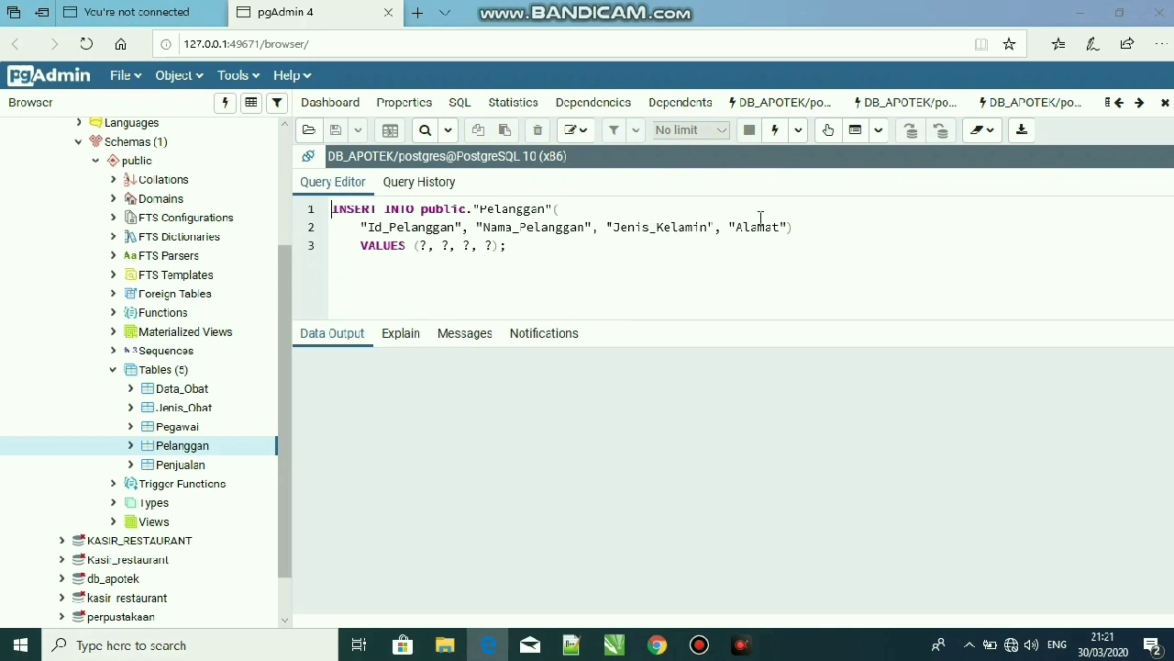
pyautogui.click(422, 246)
pyautogui.press('BackSpace')
pyautogui.write("'7")
pyautogui.write('16')
# Enter the new customer's name as the quoted Nama_Pelanggan value and 'P' as the Jenis_Kelamin value
pyautogui.click(496, 247)
pyautogui.press('BackSpace')
pyautogui.write("'Ruzi")
pyautogui.press('Delete')
pyautogui.write("', 'P")
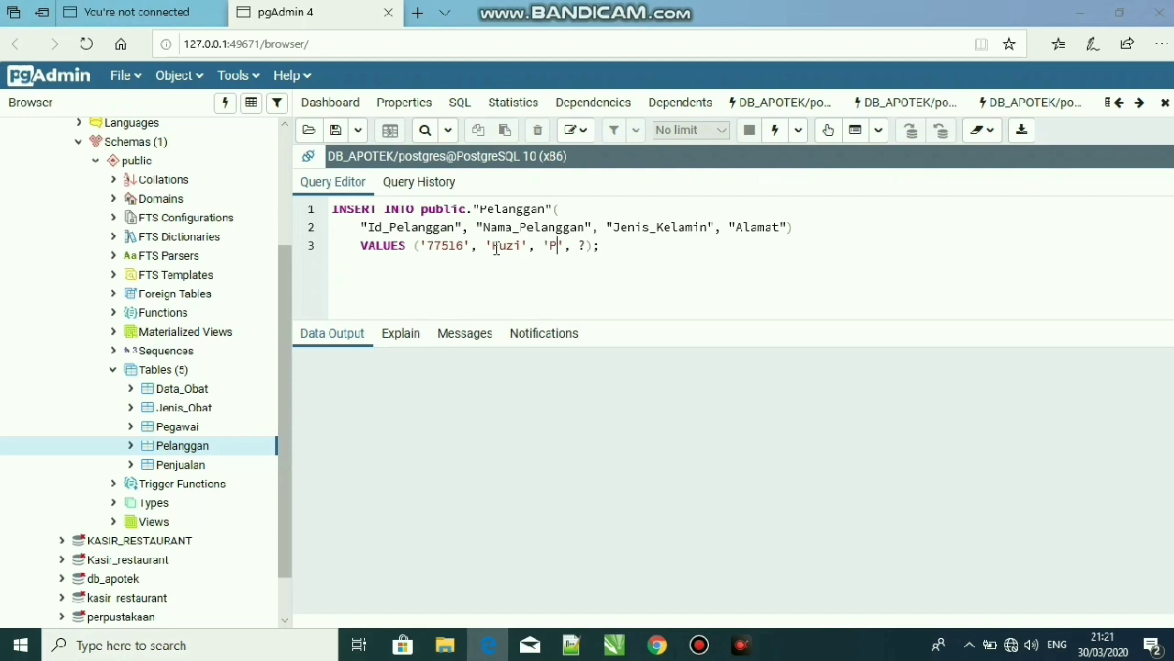
# Enter 'Bandung' as the Alamat value in the INSERT script and run the query
pyautogui.press('BackSpace')
pyautogui.write("''")
pyautogui.press('Left')
pyautogui.write('Bsndung')
pyautogui.press('End')
pyautogui.click(776, 131)
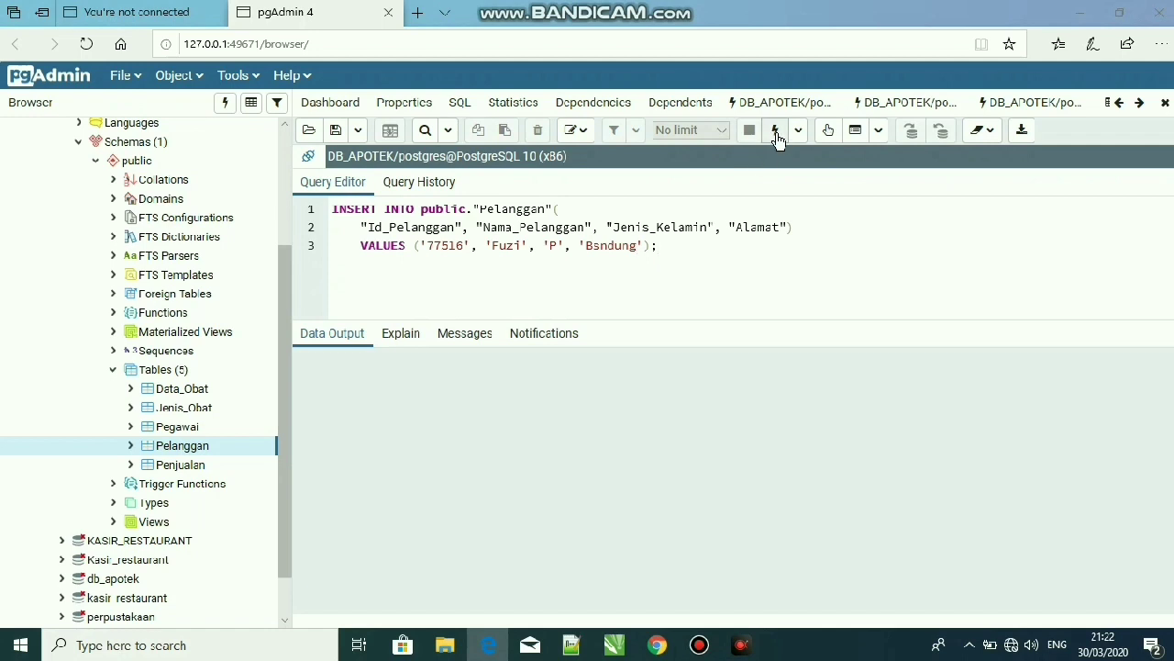
pyautogui.click(602, 250)
pyautogui.press('BackSpace')
pyautogui.write('a')
pyautogui.click(778, 131)
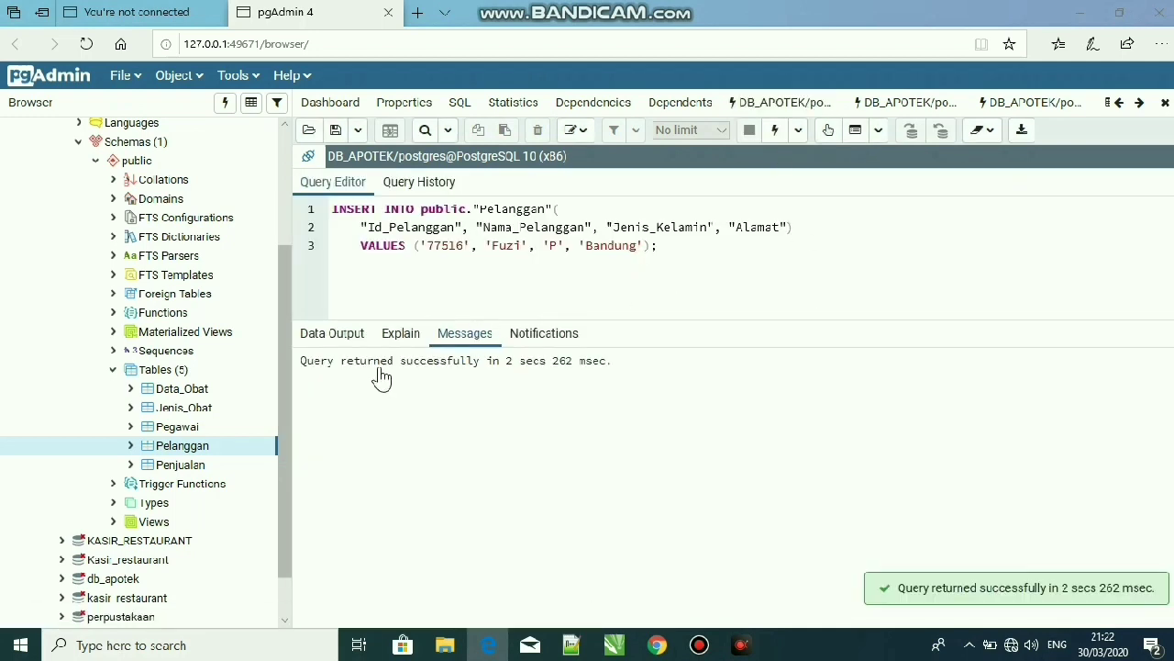
# View all rows of the Pelanggan table to check the newly inserted customer
pyautogui.rightClick(216, 452)
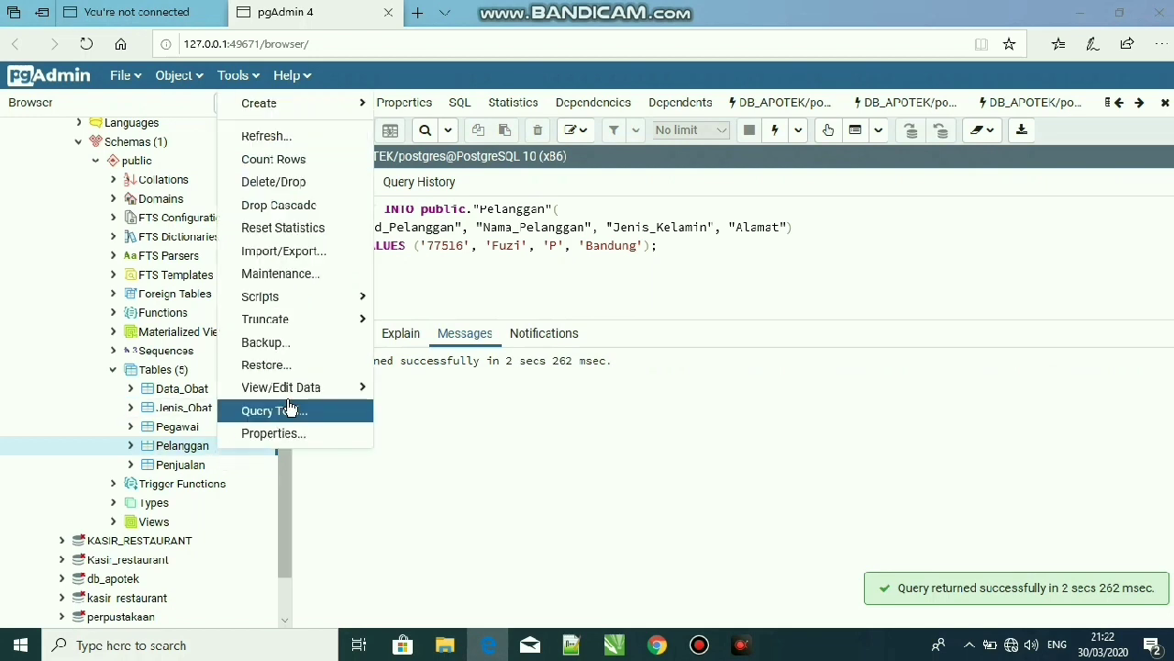
pyautogui.moveTo(303, 387)
pyautogui.click(414, 393)
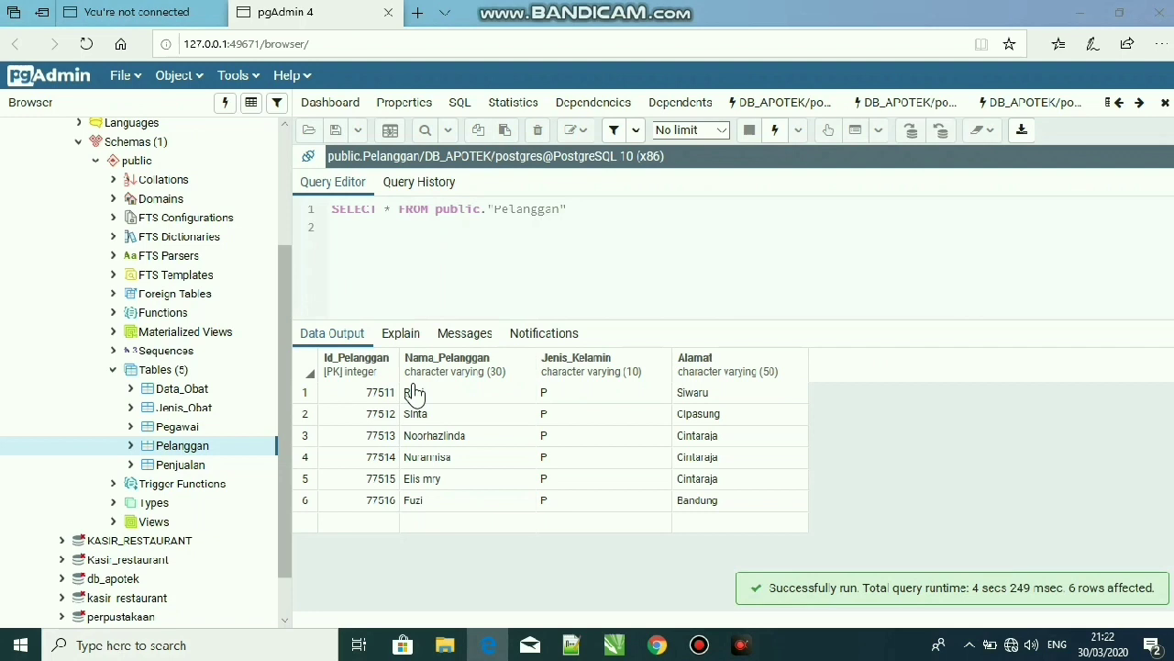
pyautogui.click(418, 397)
pyautogui.click(428, 502)
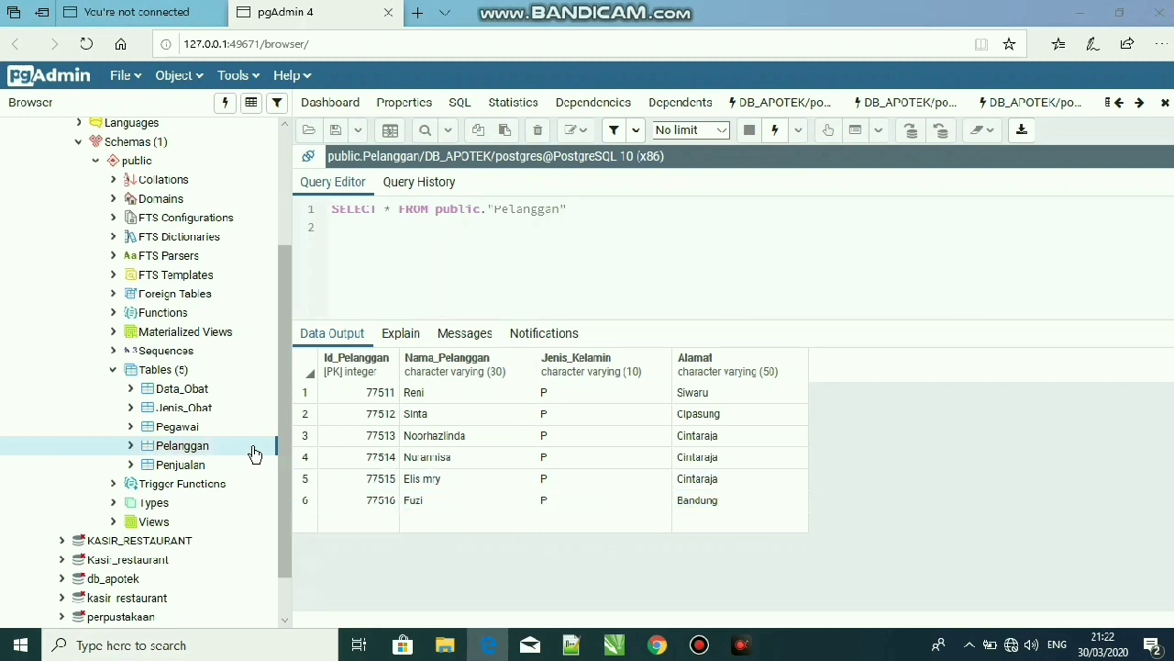
# Generate a DELETE script for the Pelanggan table
pyautogui.rightClick(257, 454)
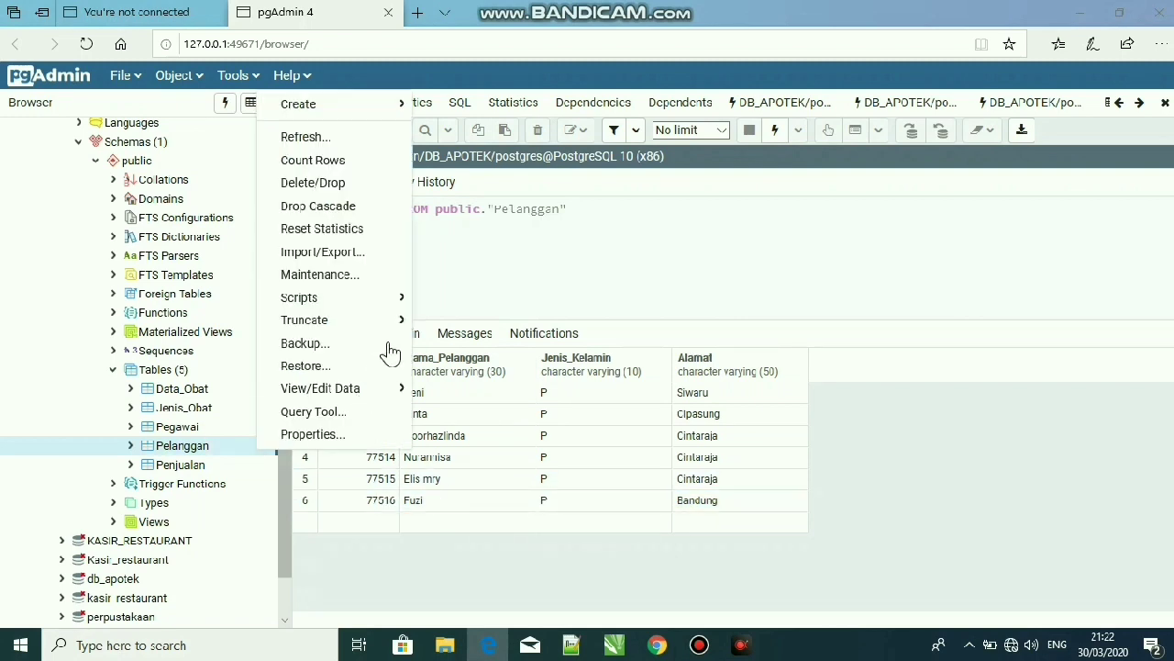
pyautogui.moveTo(379, 317)
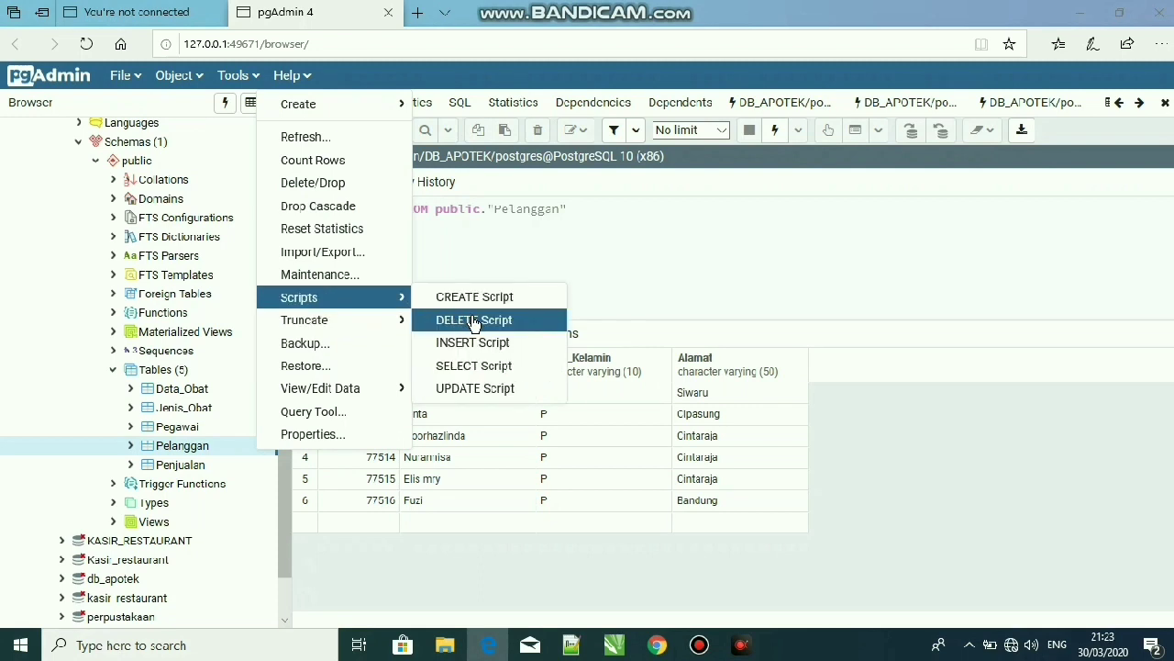
pyautogui.click(474, 320)
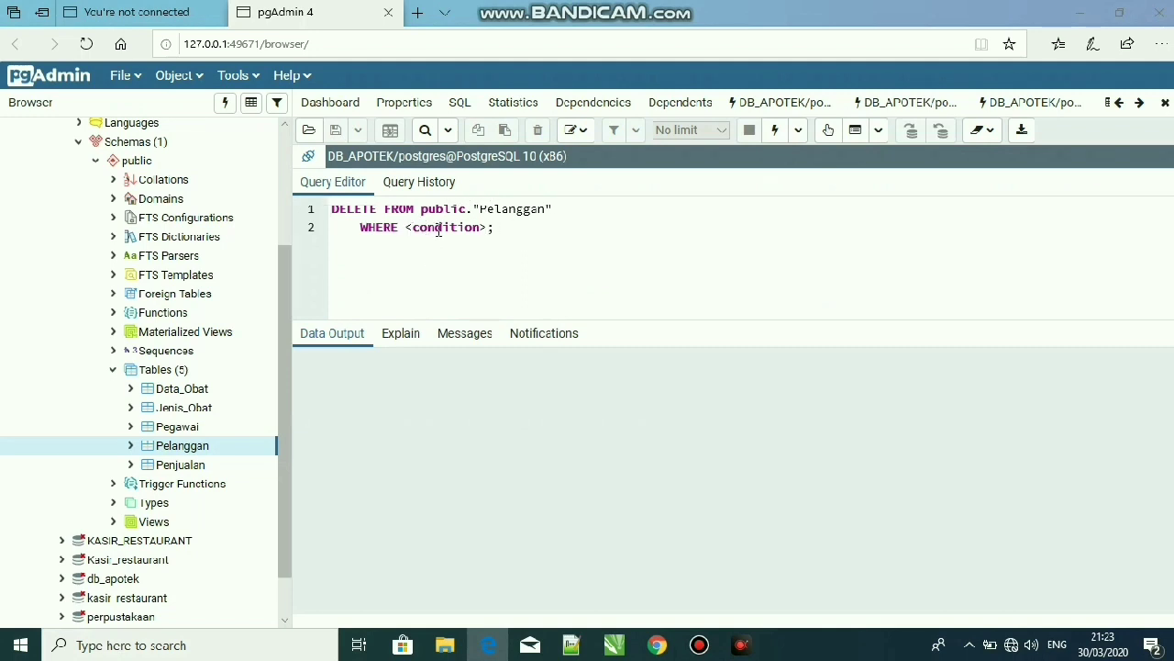
# Replace the DELETE script's condition placeholder with the quoted "Nama_Pelanggan" column name
pyautogui.click(486, 229)
pyautogui.press('BackSpace')
pyautogui.press('BackSpace')
pyautogui.press('BackSpace')
pyautogui.press('BackSpace')
pyautogui.press('BackSpace')
pyautogui.press('BackSpace')
pyautogui.press('BackSpace')
pyautogui.press('BackSpace')
pyautogui.press('BackSpace')
pyautogui.press('BackSpace')
pyautogui.press('BackSpace')
pyautogui.write('""')
pyautogui.write('Nama')
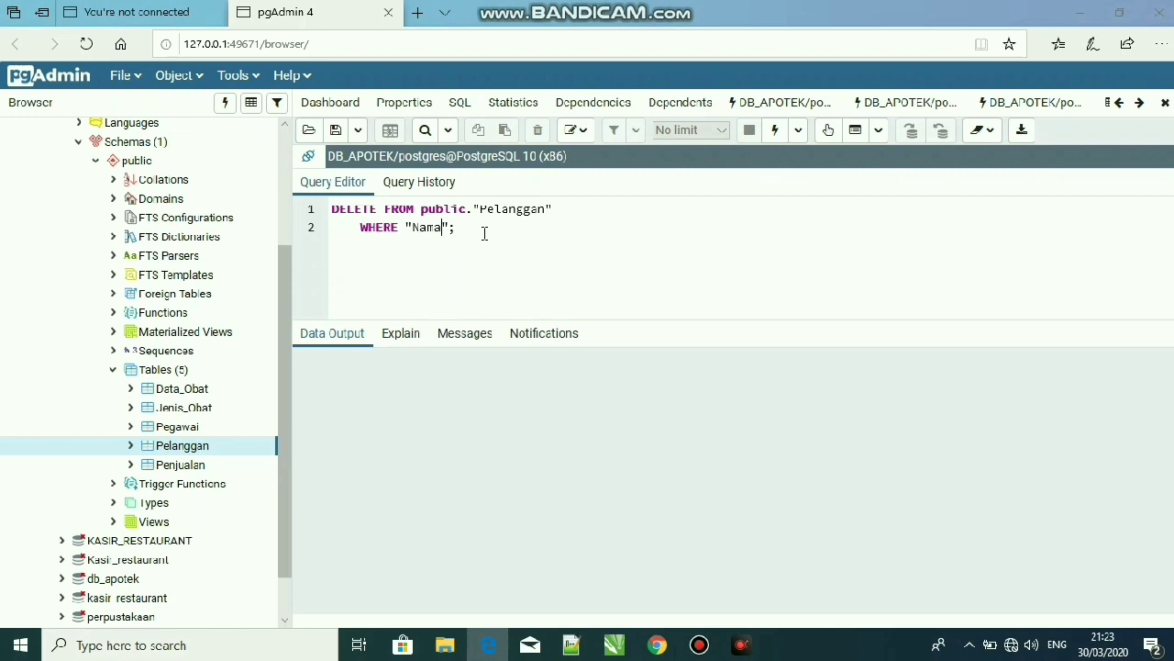
pyautogui.write('_')
pyautogui.write('Pelan')
pyautogui.write('ggan')
pyautogui.write("='Fuzi")
# Complete the DELETE condition with the newly inserted customer's name as the quoted value and run the query
pyautogui.click(621, 226)
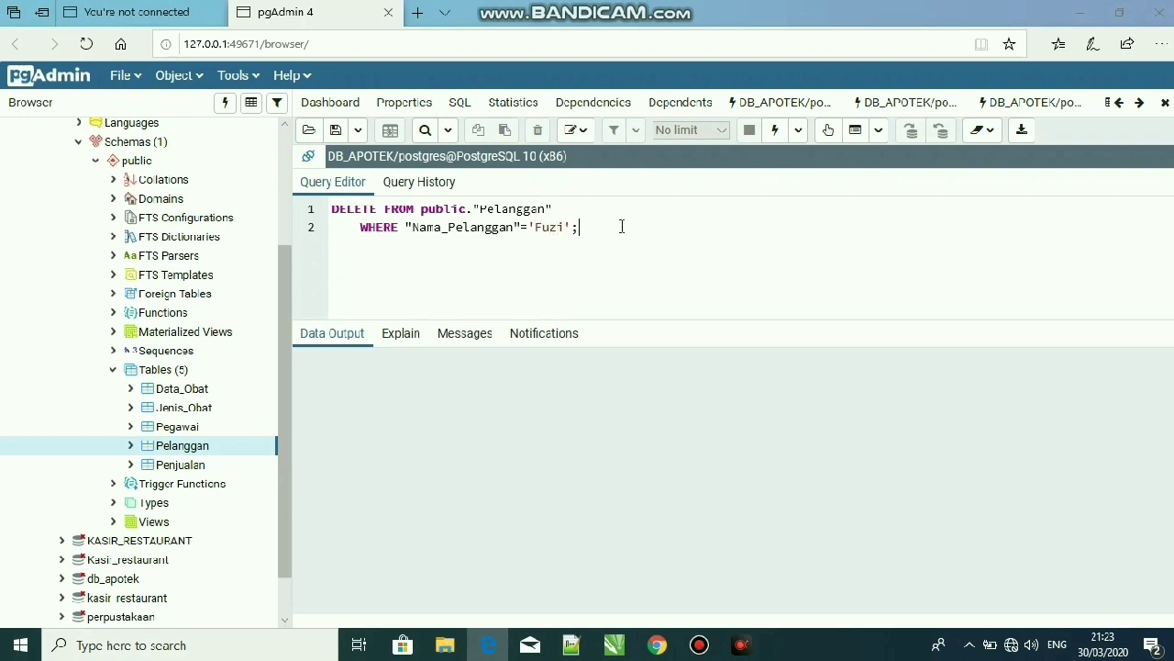
pyautogui.click(775, 135)
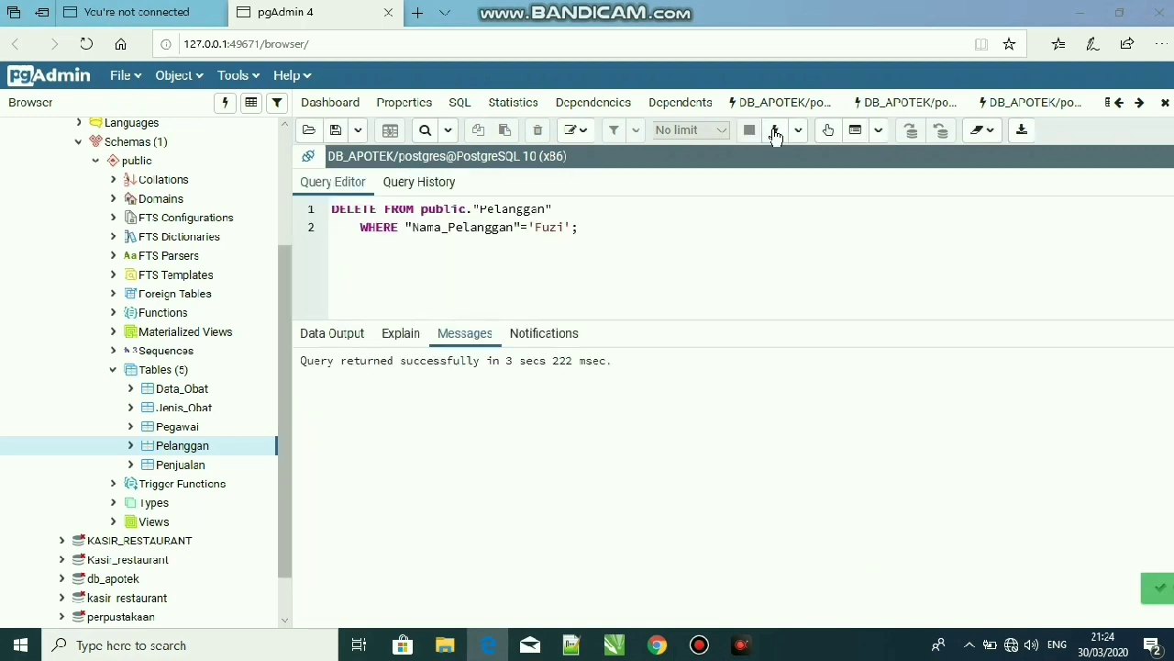
# View all rows of the Pelanggan table to check the deletion
pyautogui.rightClick(256, 456)
pyautogui.moveTo(356, 401)
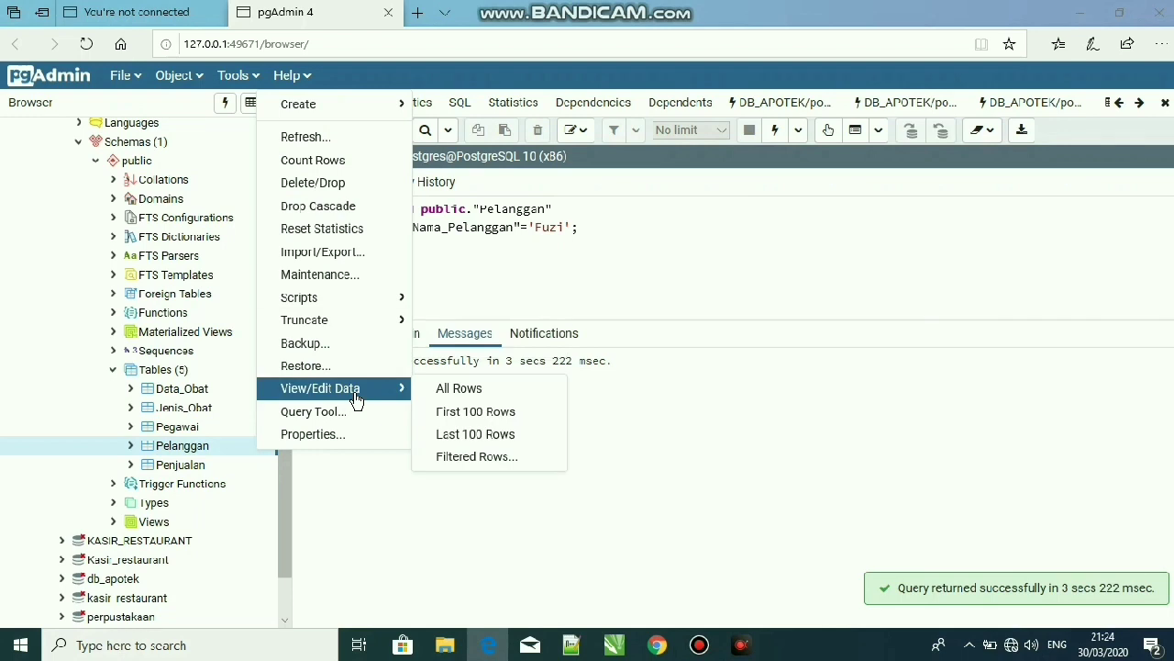
pyautogui.click(464, 400)
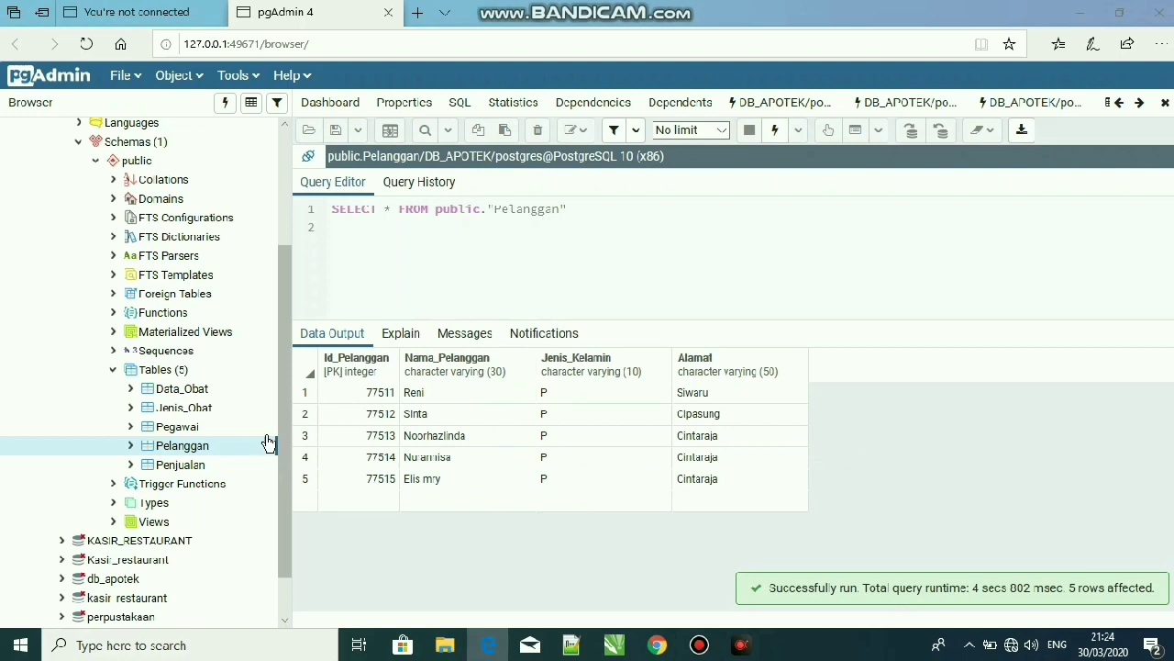
# Collapse the Schemas, DB_APOTEK and Databases nodes in the object tree
pyautogui.moveTo(285, 343); pyautogui.dragTo(295, 292)
pyautogui.scroll(3, 295, 291)
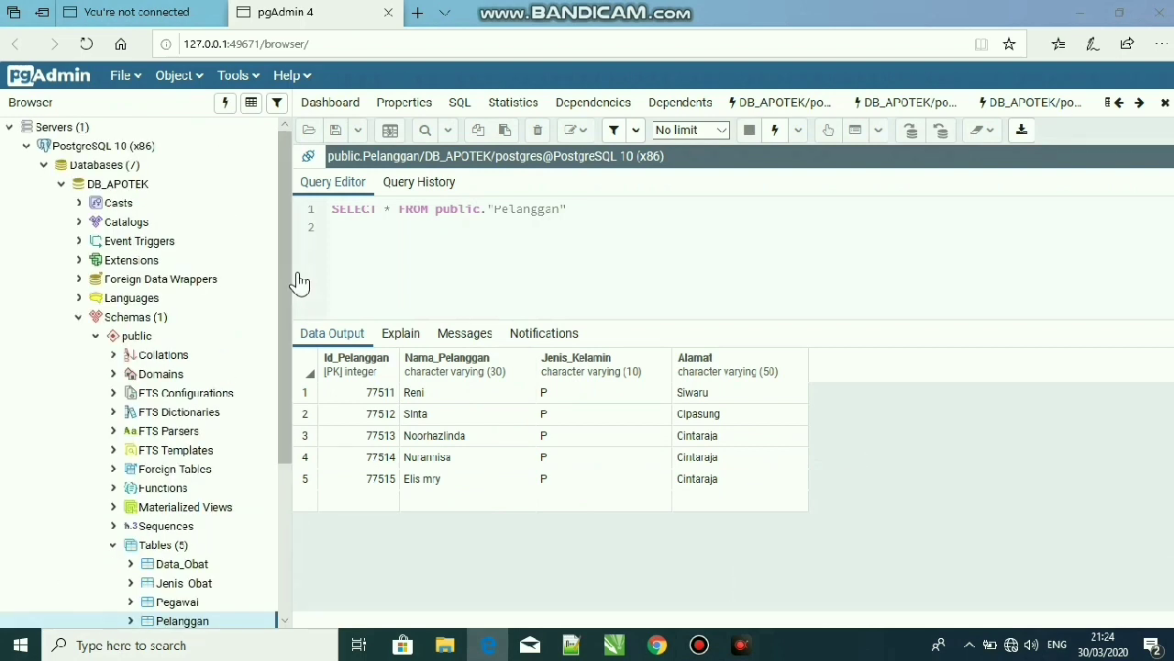
pyautogui.click(79, 317)
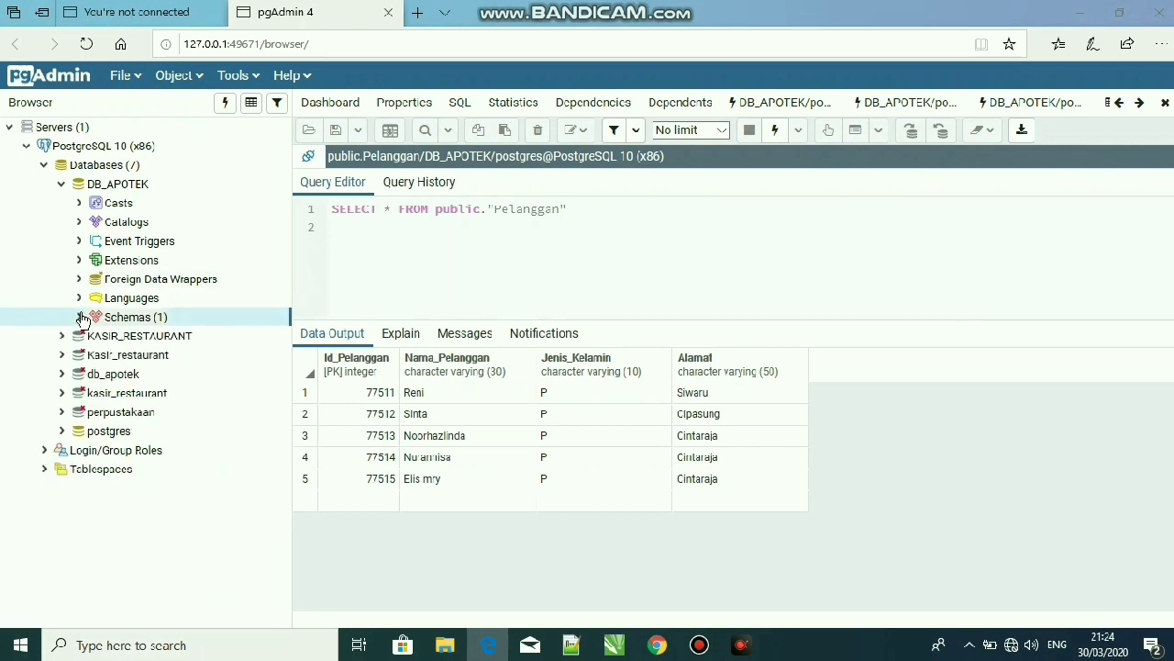
pyautogui.click(59, 185)
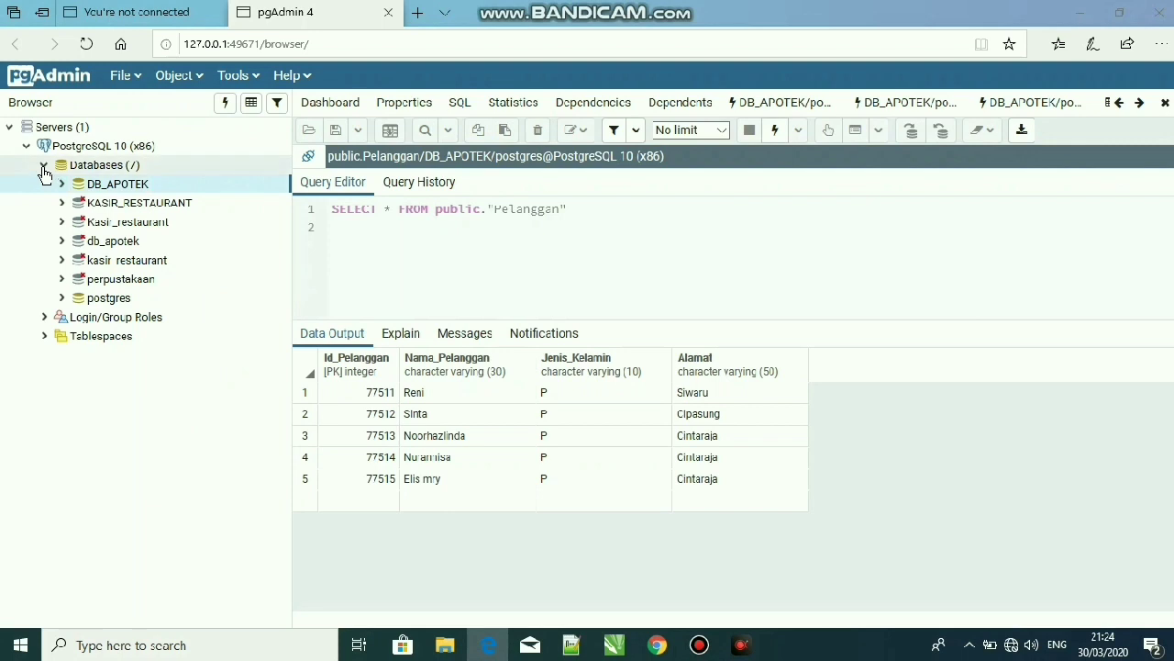
pyautogui.click(43, 167)
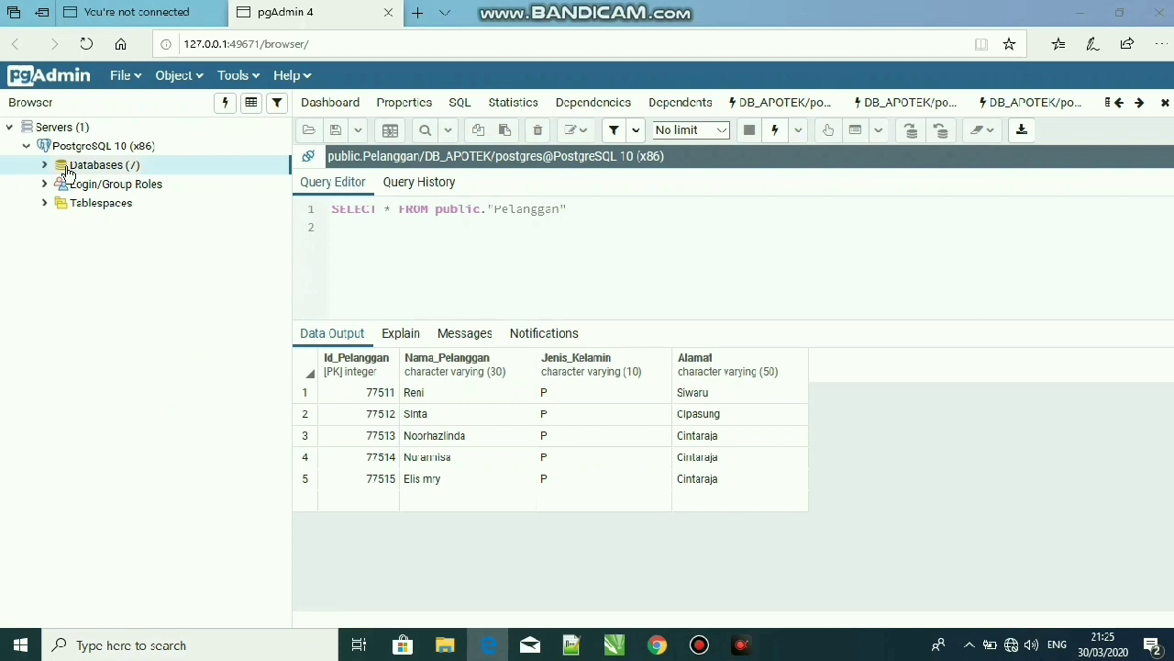
pyautogui.click(342, 397)
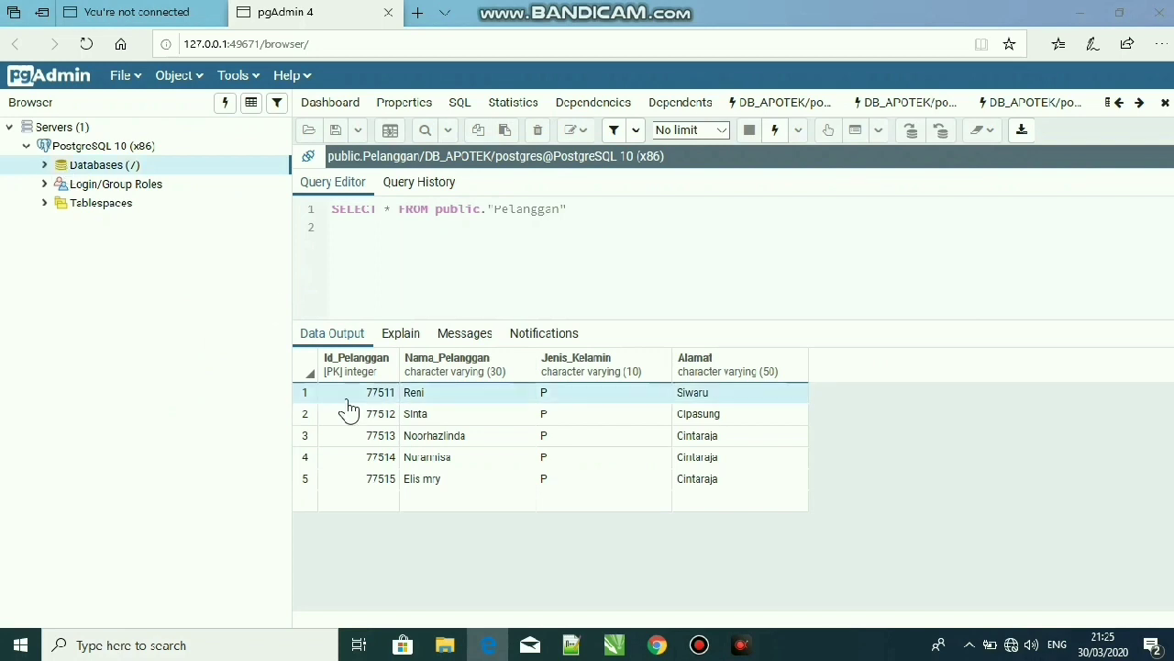
pyautogui.click(699, 646)
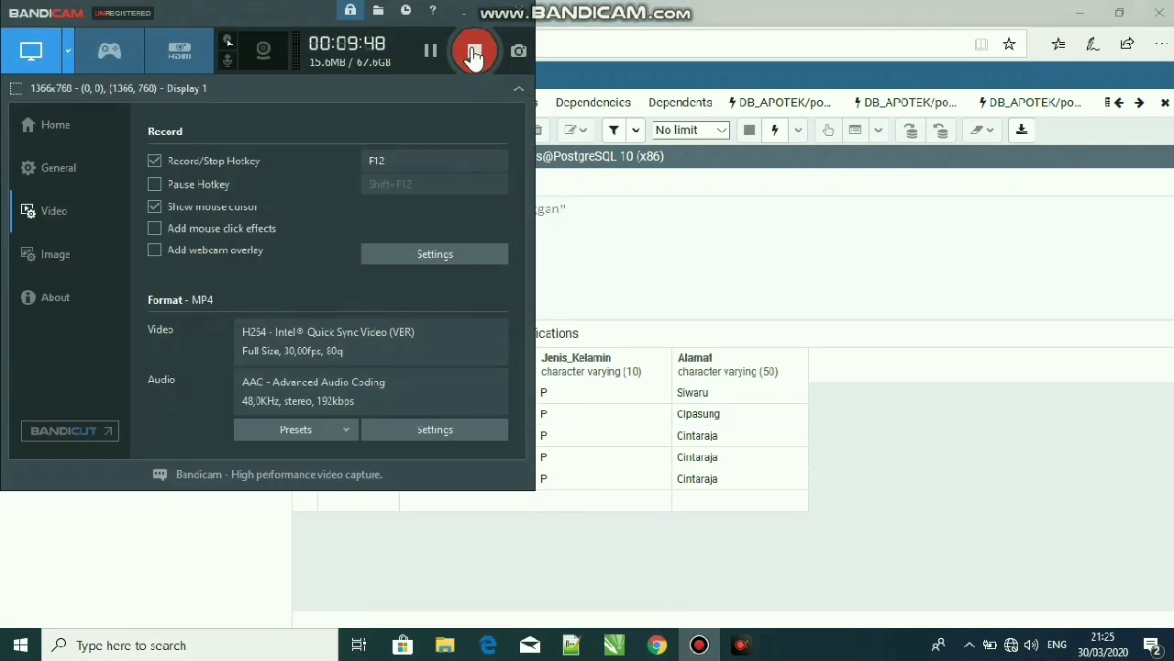